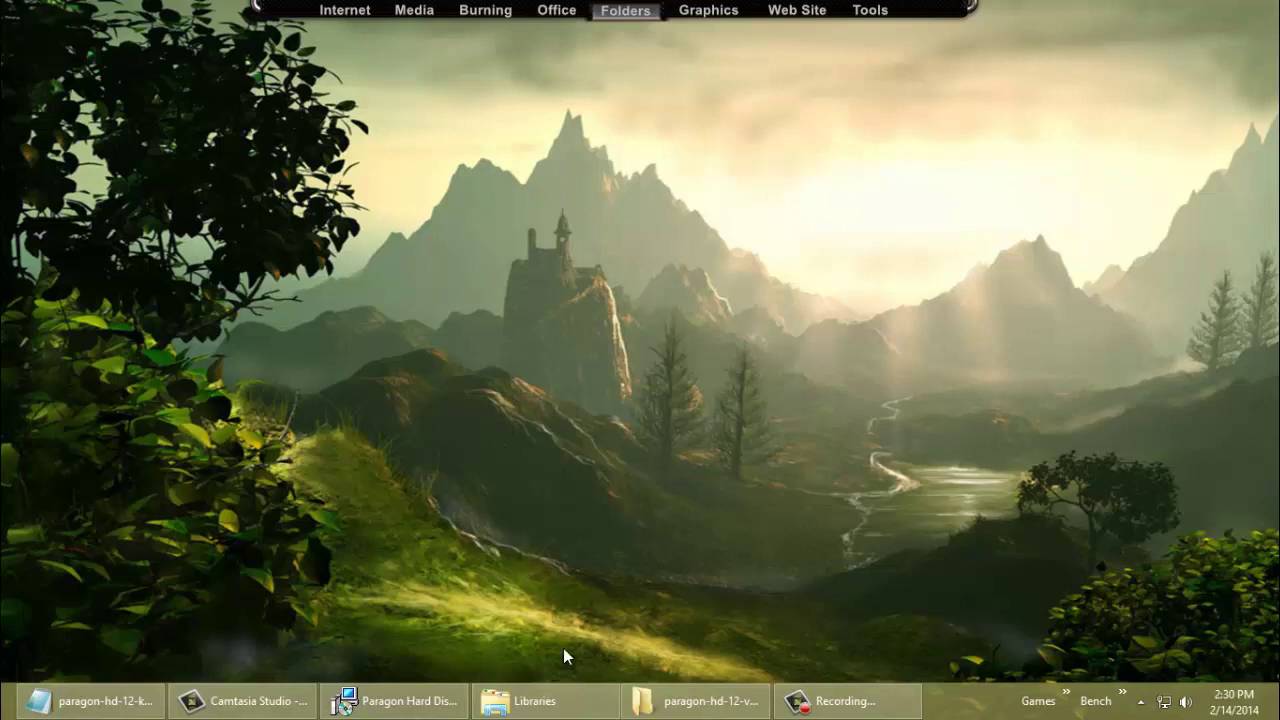
- Open the folder and search options from the Libraries window and review the General and View settings
{"action": "left_click", "coordinate": [572, 703]}
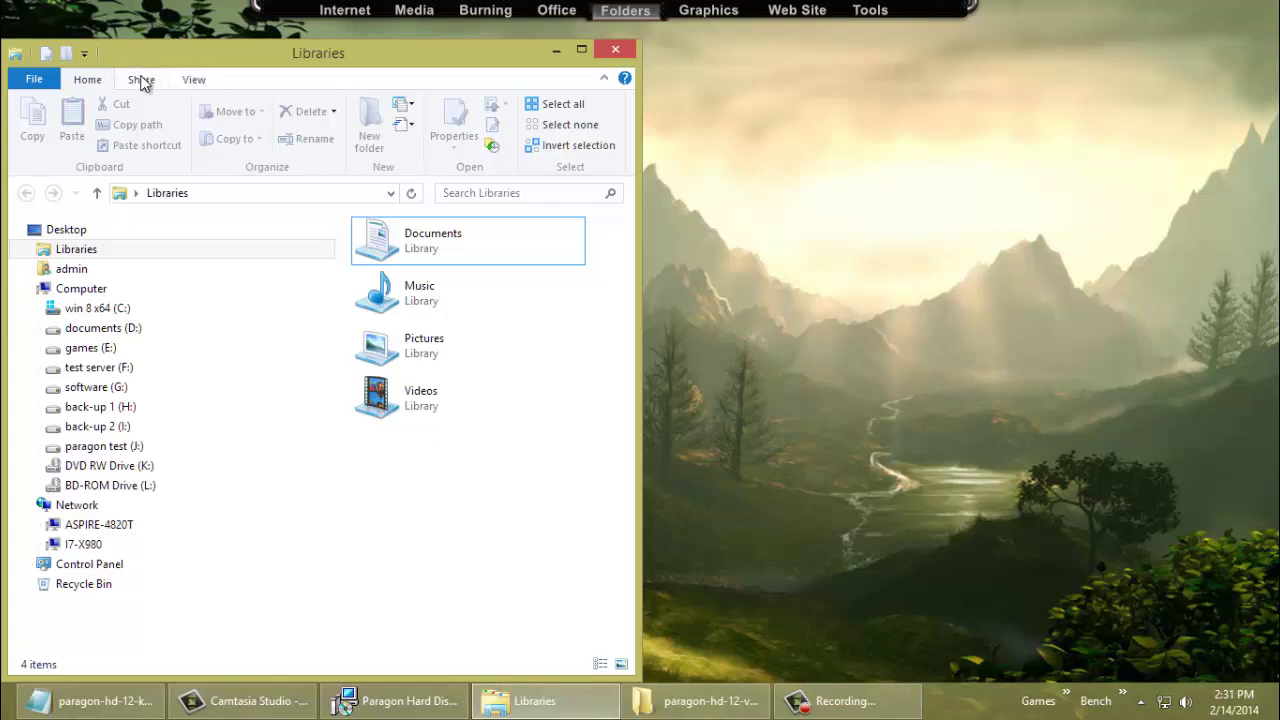
{"action": "left_click", "coordinate": [193, 80]}
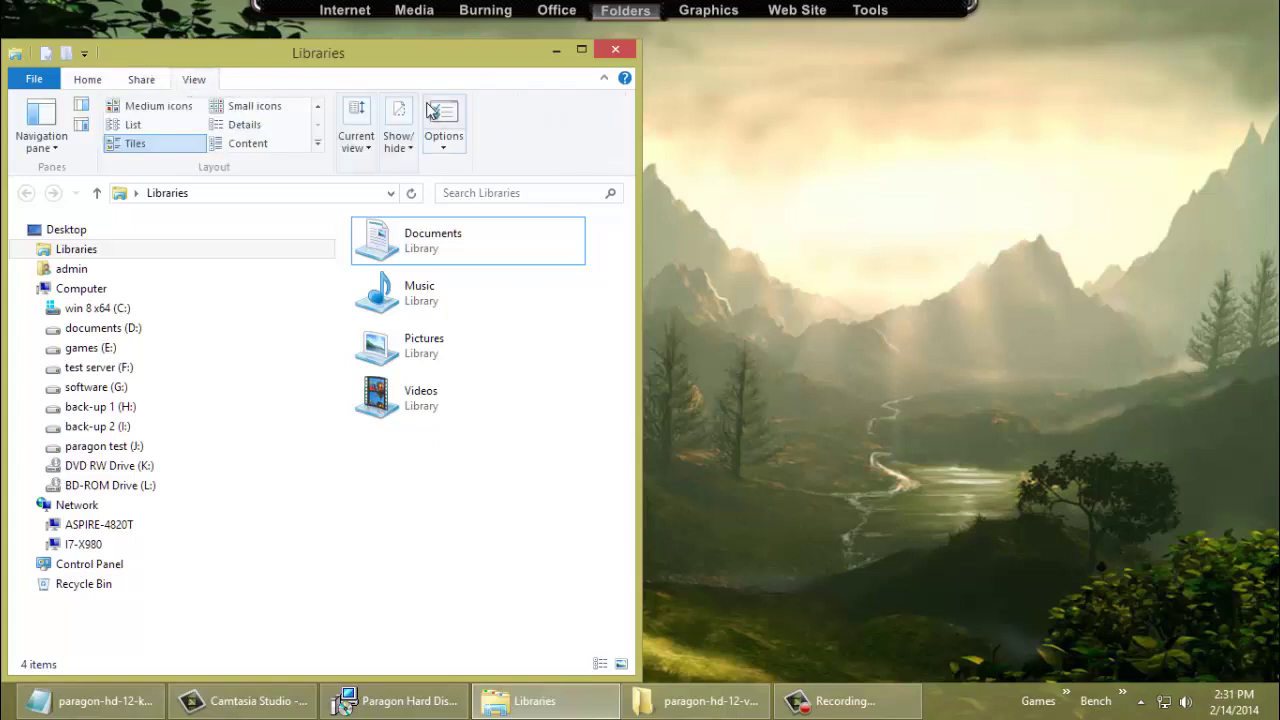
{"action": "left_click", "coordinate": [440, 150]}
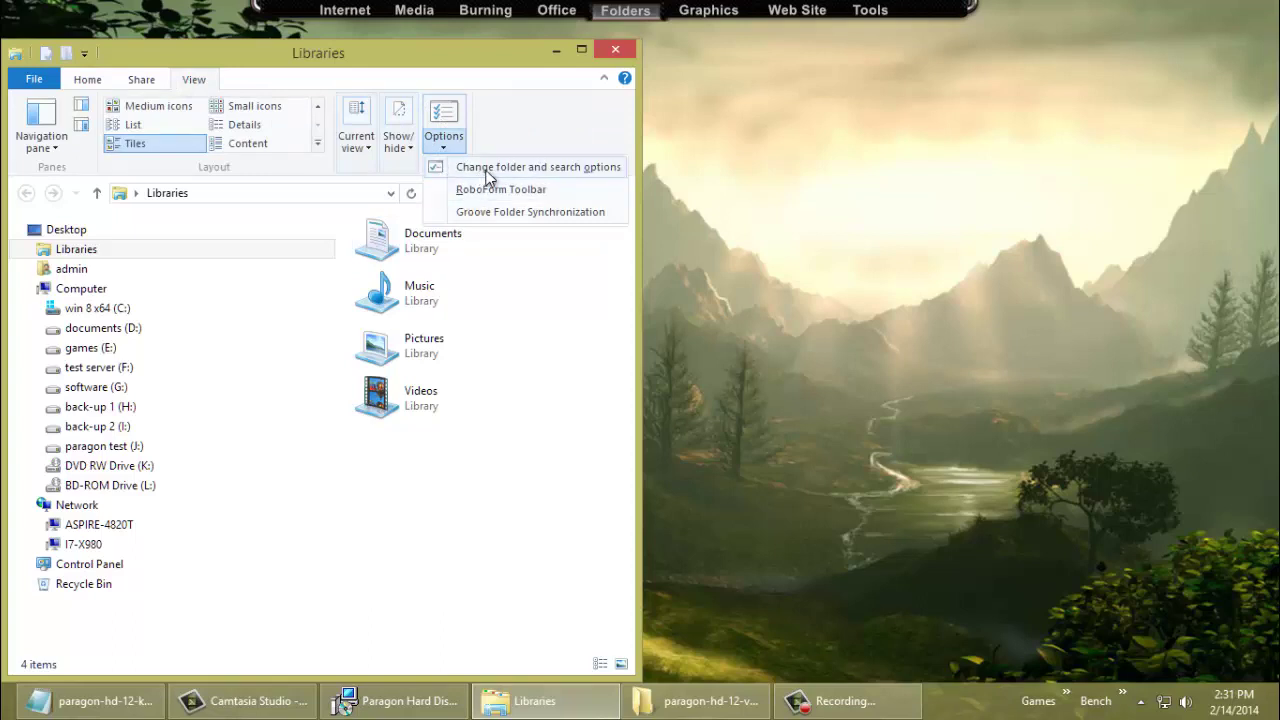
{"action": "left_click", "coordinate": [555, 176]}
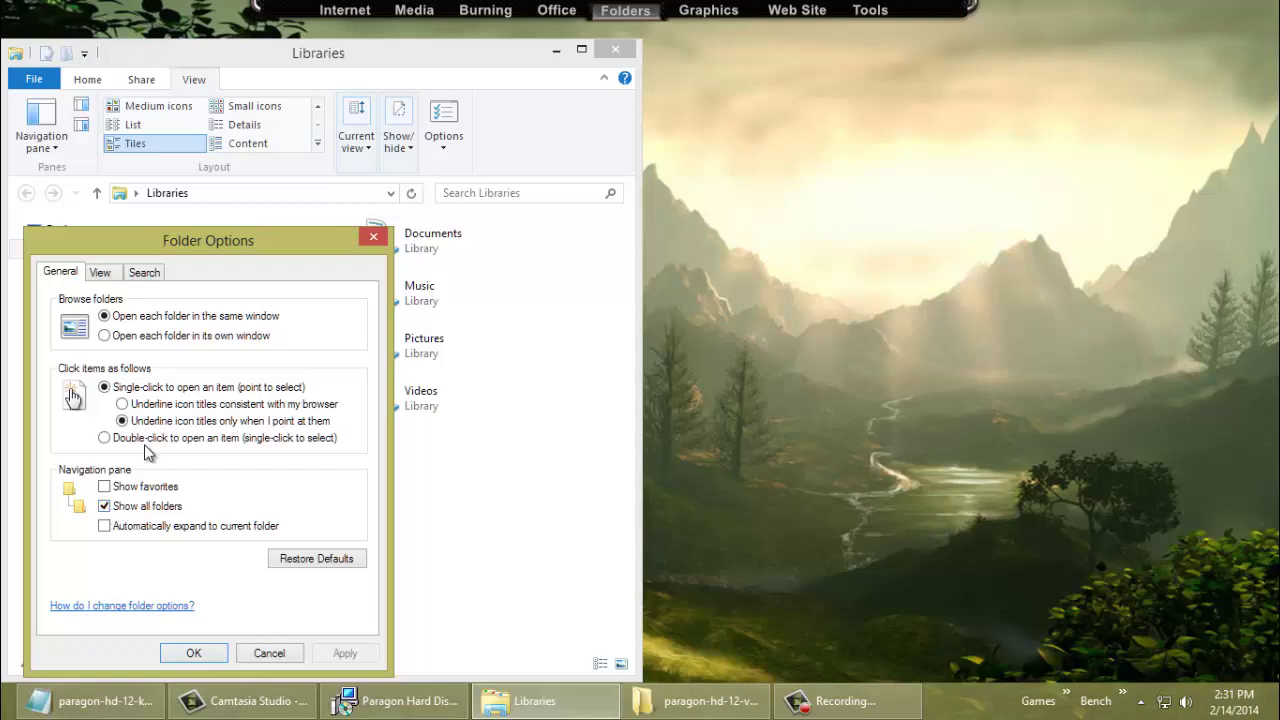
{"action": "left_click", "coordinate": [100, 273]}
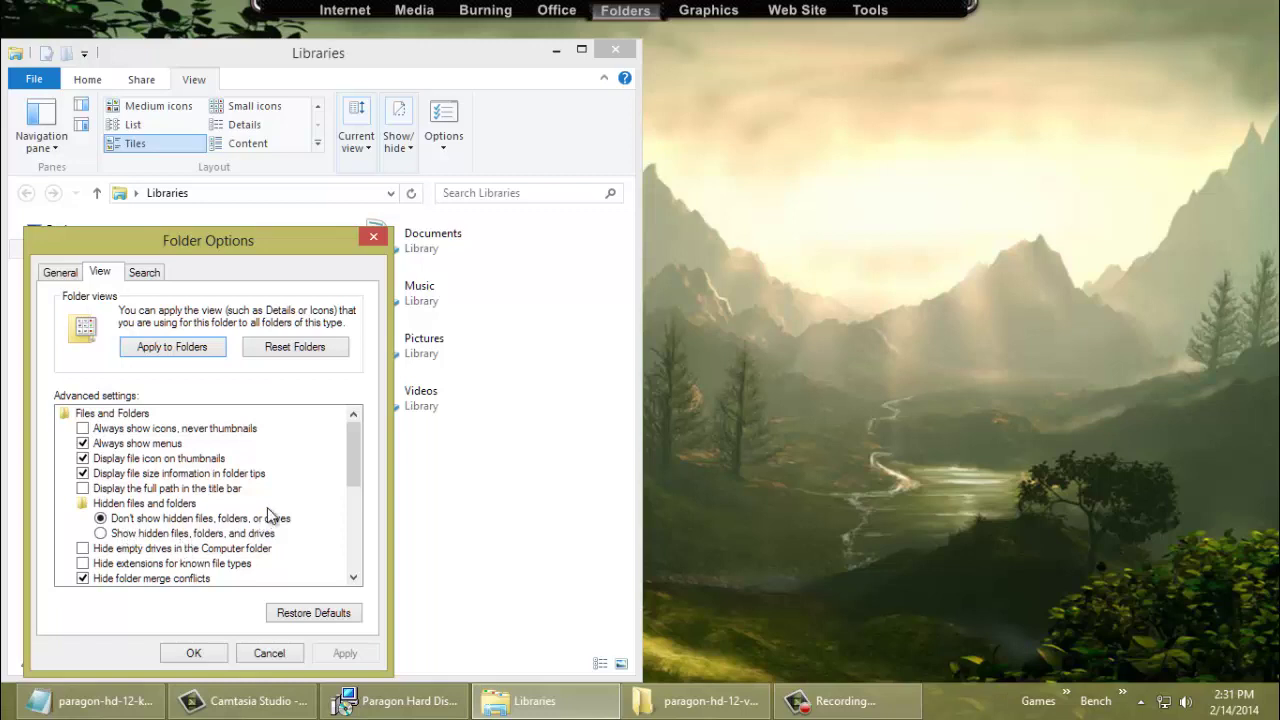
{"action": "left_click_drag", "start_coordinate": [349, 457], "coordinate": [347, 488]}
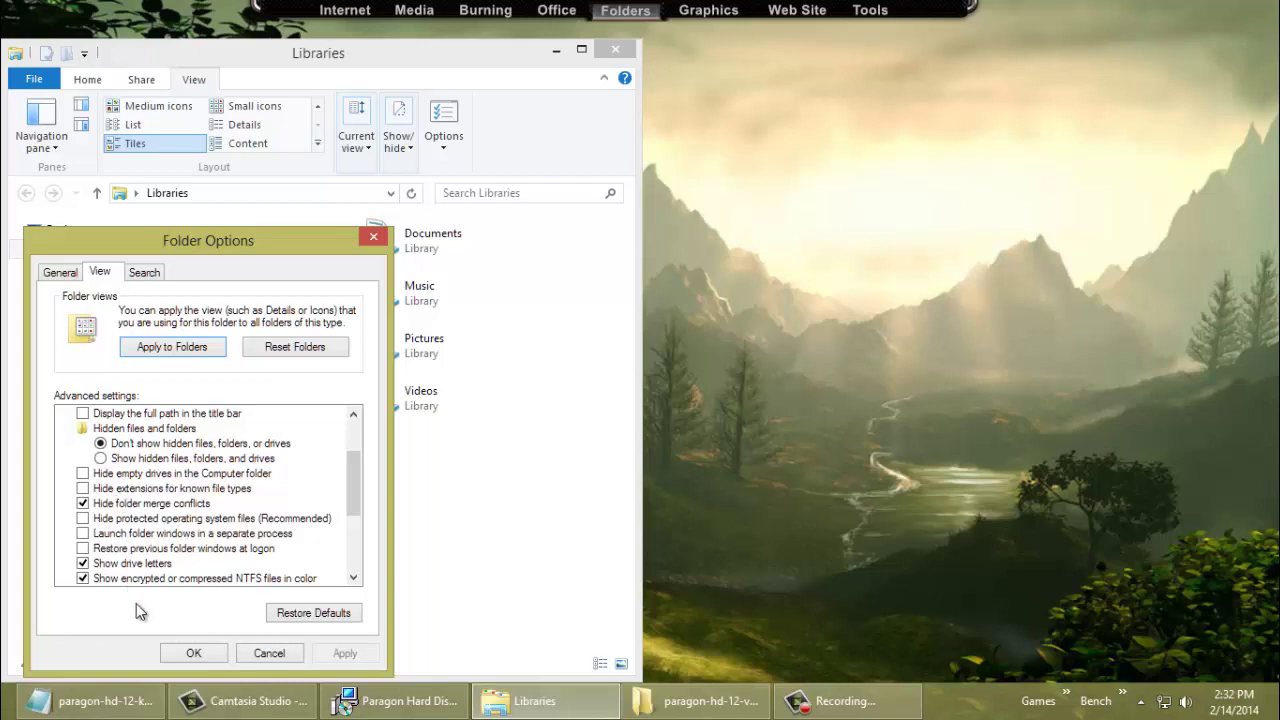
{"action": "left_click", "coordinate": [184, 660]}
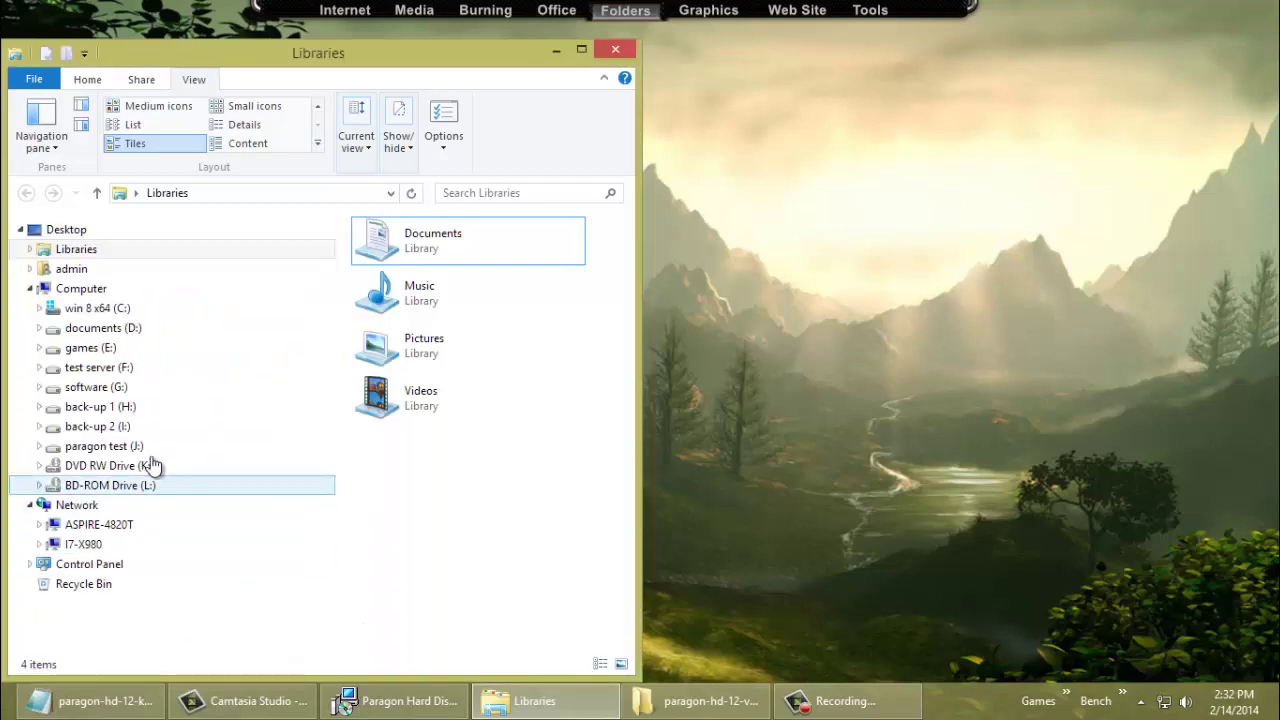
- Expand the admin folder in the folder tree and examine the hard disk drives listed under Computer
{"action": "left_click", "coordinate": [33, 271]}
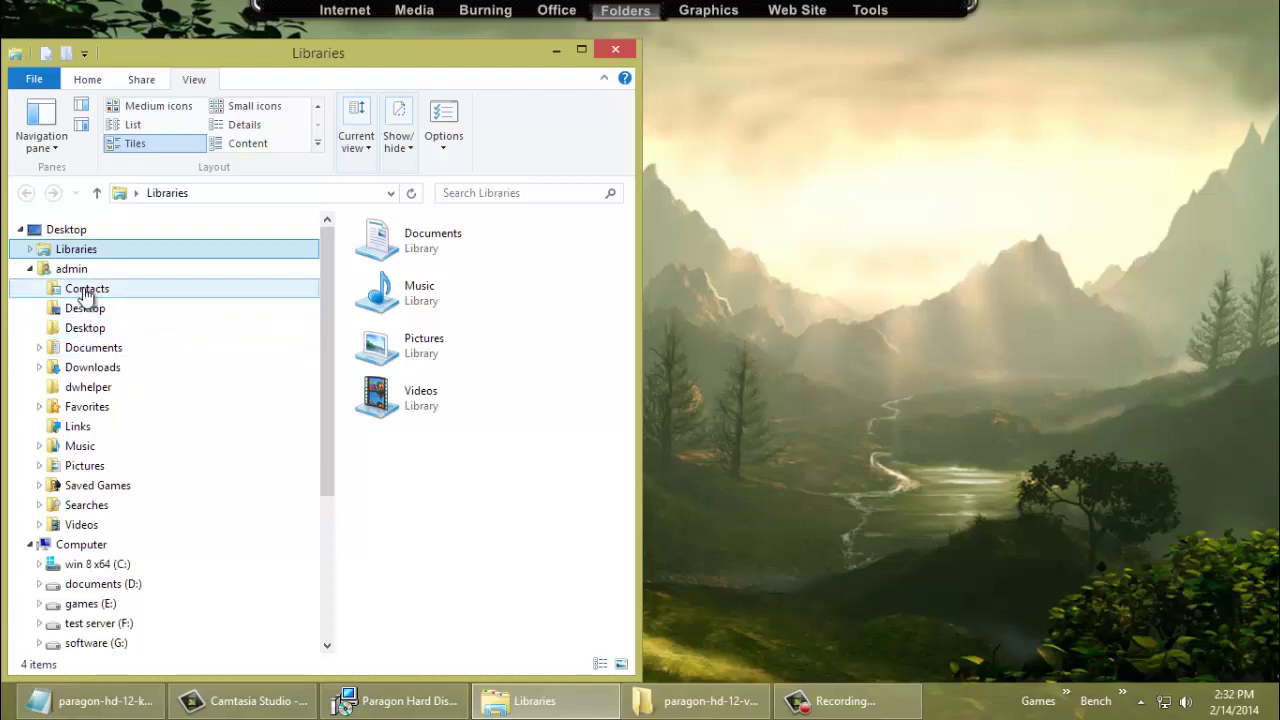
{"action": "mouse_move", "coordinate": [86, 295]}
{"action": "left_mouse_down"}
{"action": "mouse_move", "coordinate": [94, 316]}
{"action": "mouse_move", "coordinate": [82, 290]}
{"action": "left_mouse_up"}
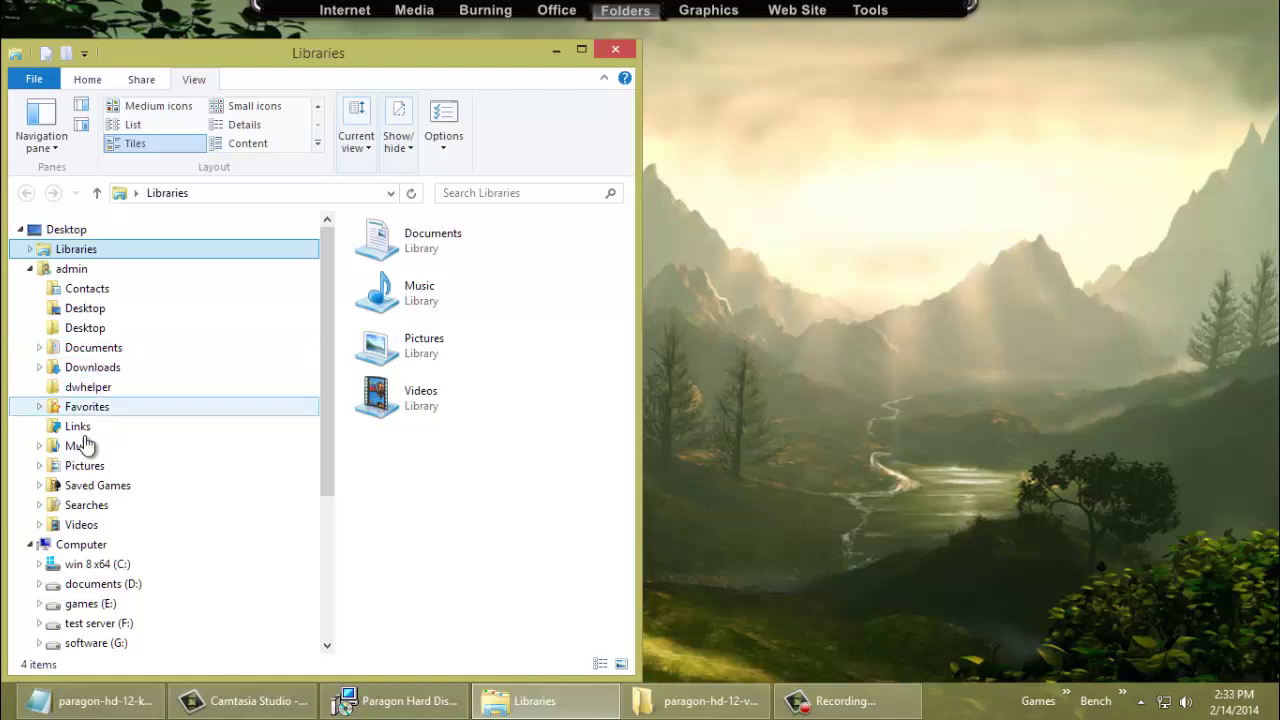
{"action": "left_click", "coordinate": [72, 548]}
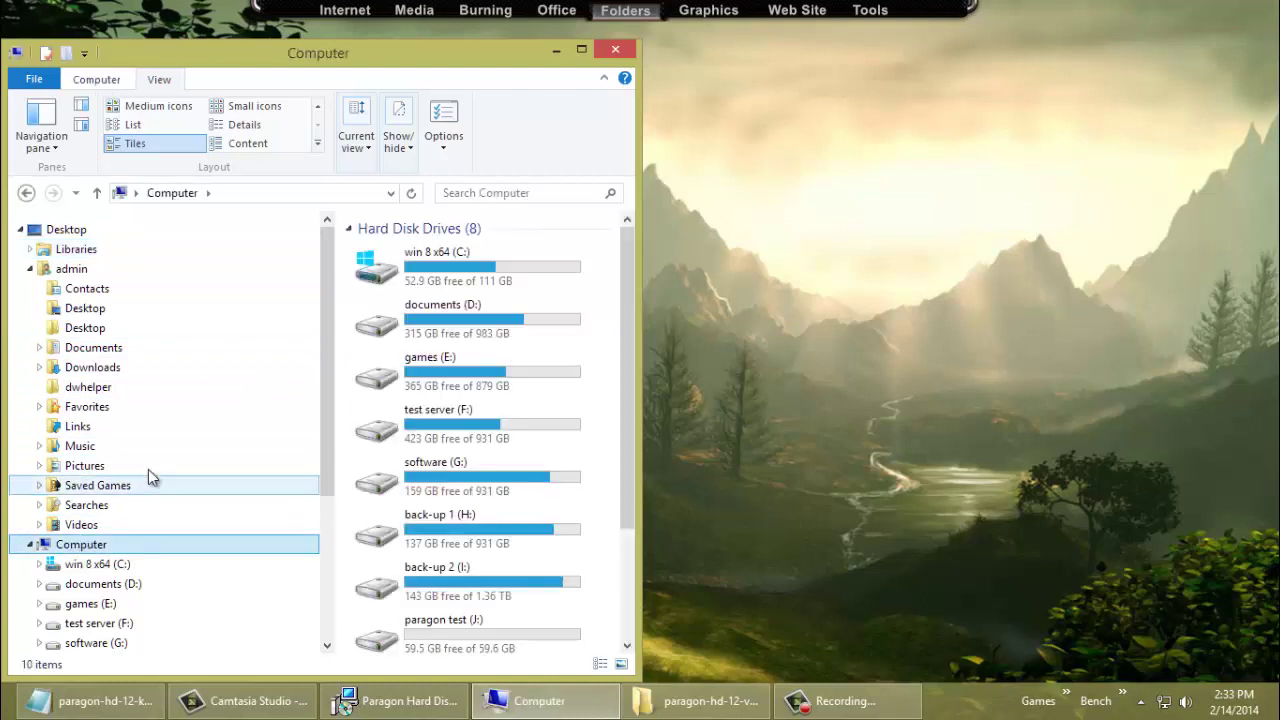
{"action": "left_click", "coordinate": [562, 286]}
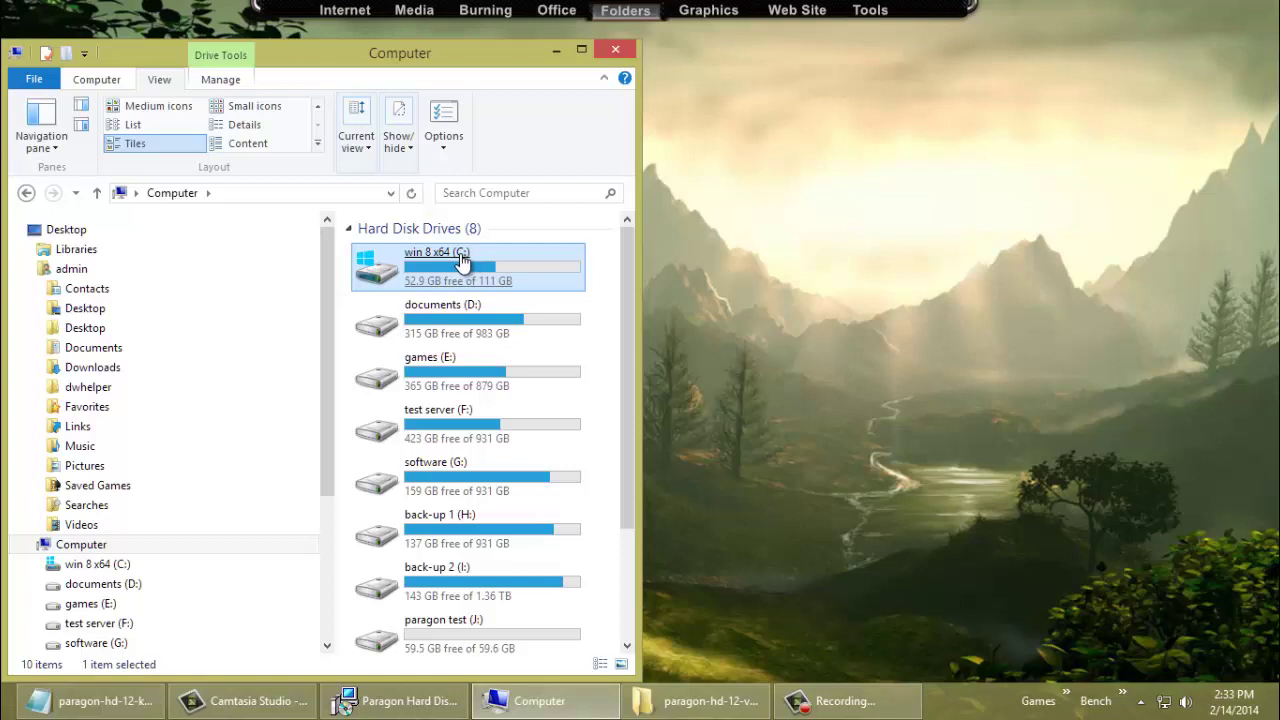
{"action": "left_click", "coordinate": [453, 310]}
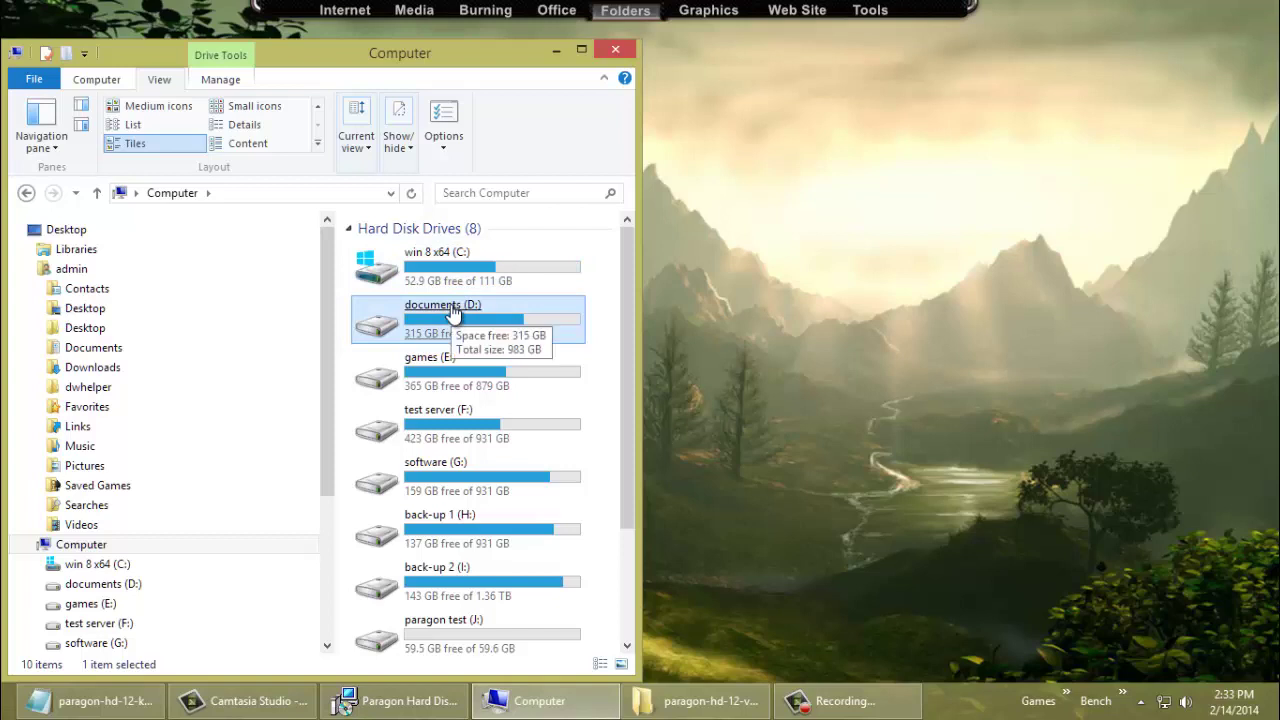
{"action": "left_click", "coordinate": [378, 286]}
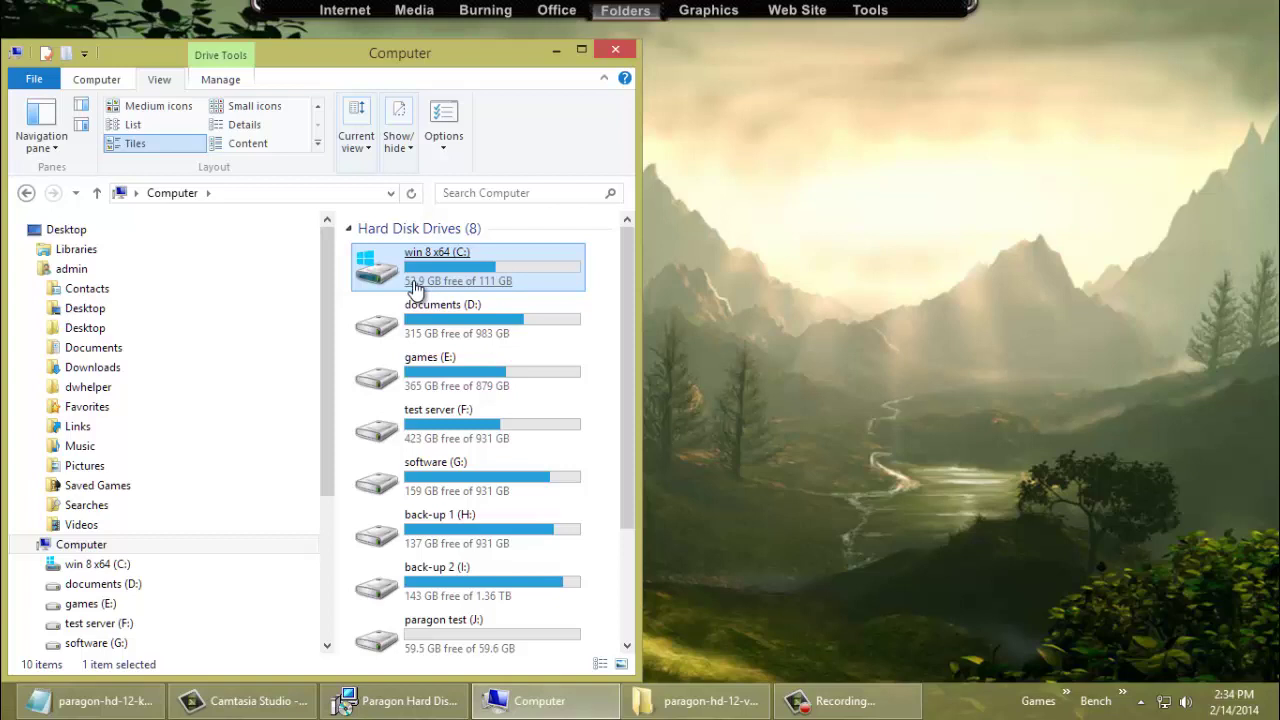
- Switch to the Paragon Hard Disk Manager 12 Suite installer and accept the license agreement terms
{"action": "left_click", "coordinate": [700, 701]}
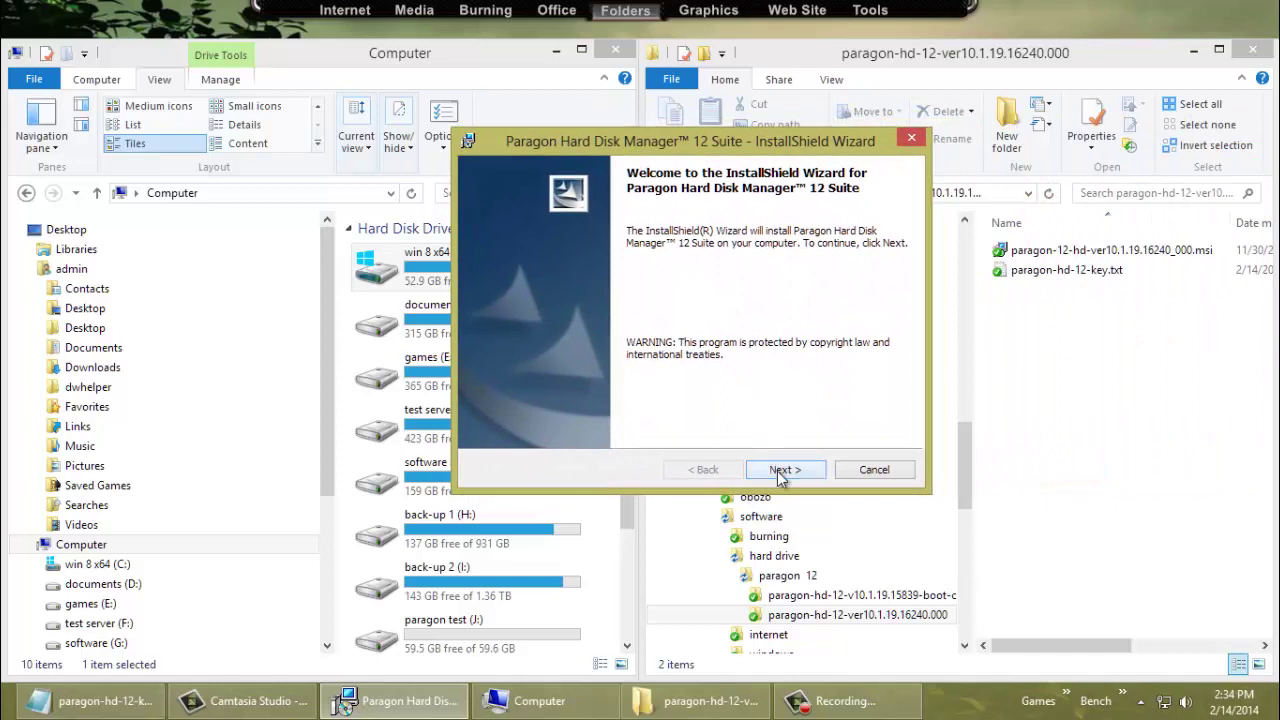
{"action": "left_click", "coordinate": [781, 470]}
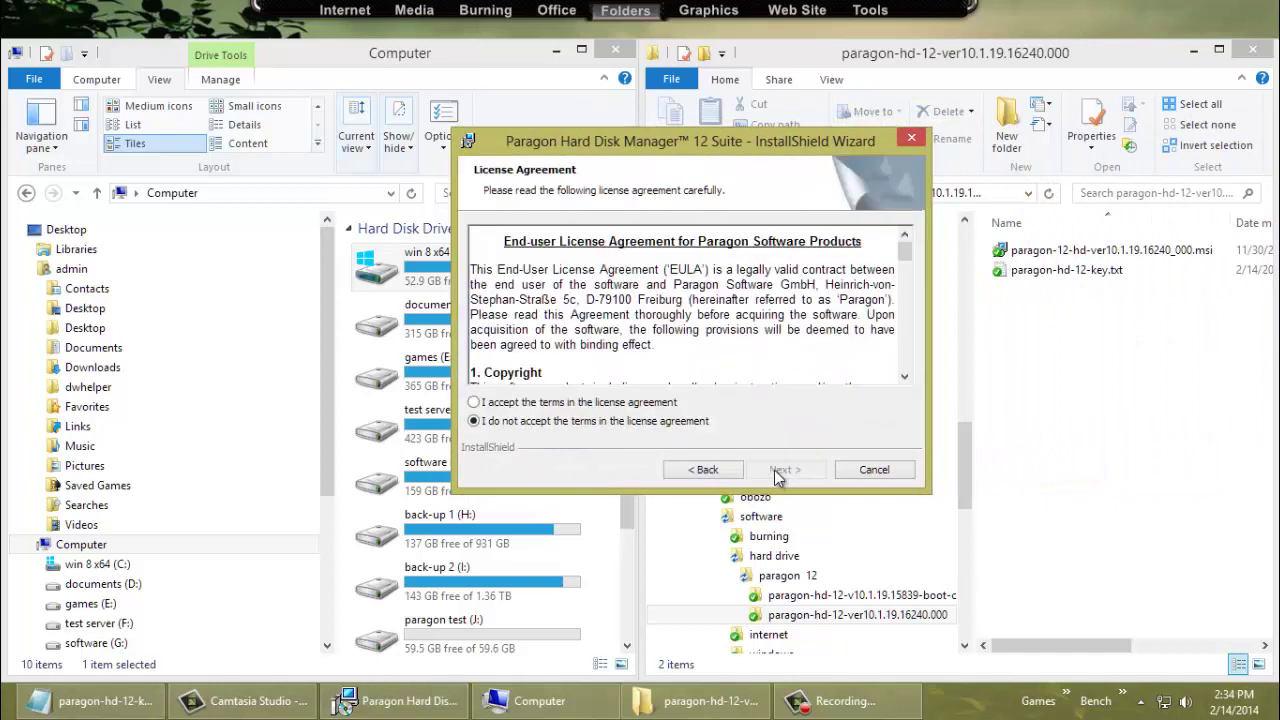
{"action": "left_click", "coordinate": [645, 404]}
{"action": "left_click", "coordinate": [783, 470]}
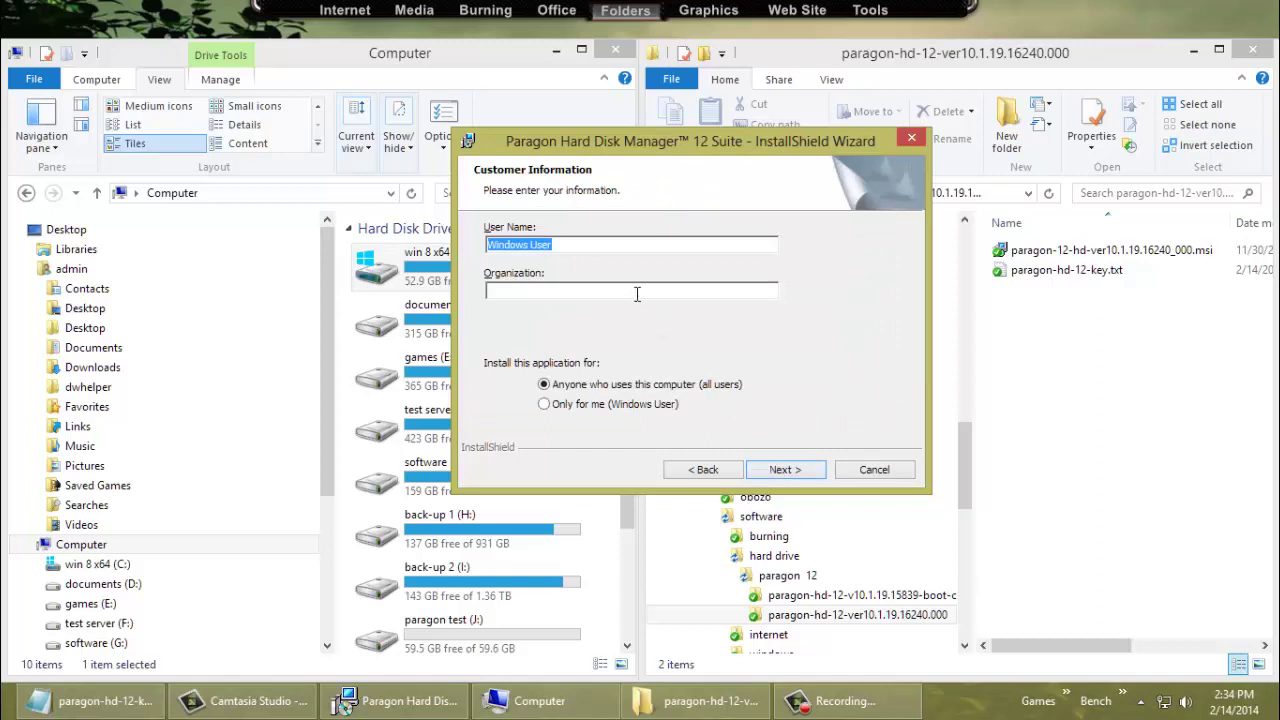
- Enter admin as the user name and complete the installation with the default features and destination folder
{"action": "type", "text": "admin"}
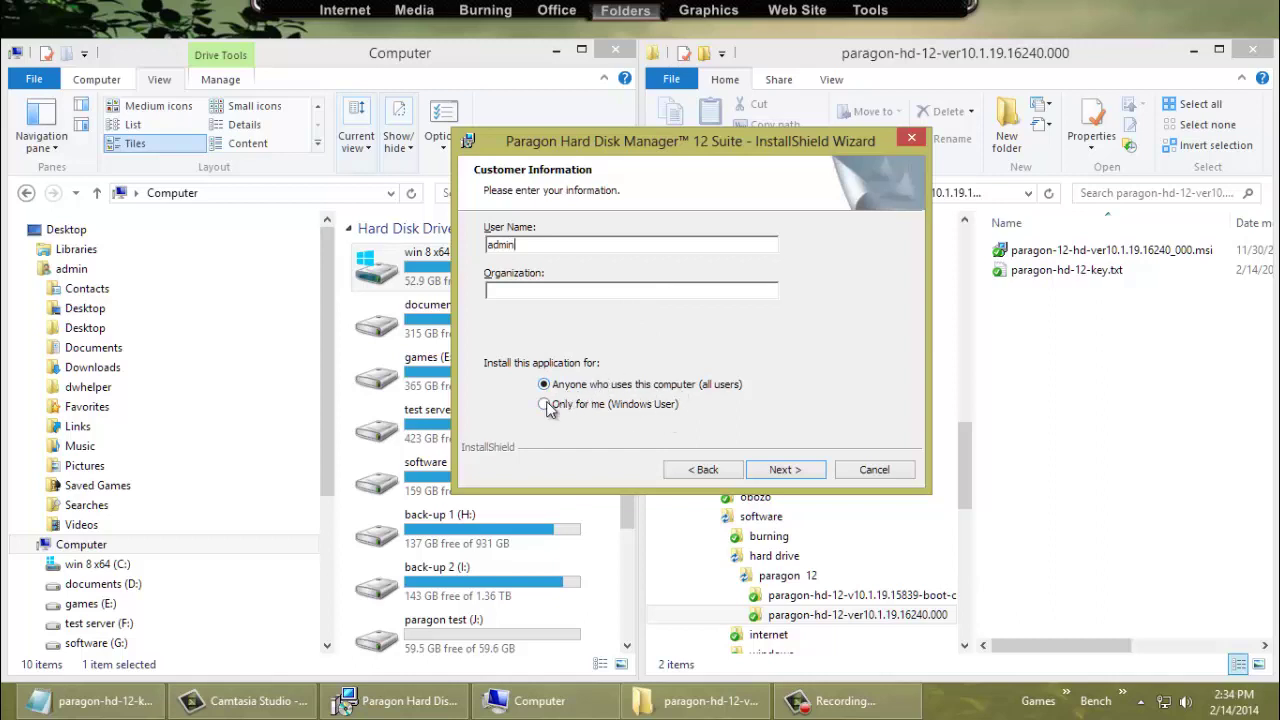
{"action": "left_click", "coordinate": [780, 470]}
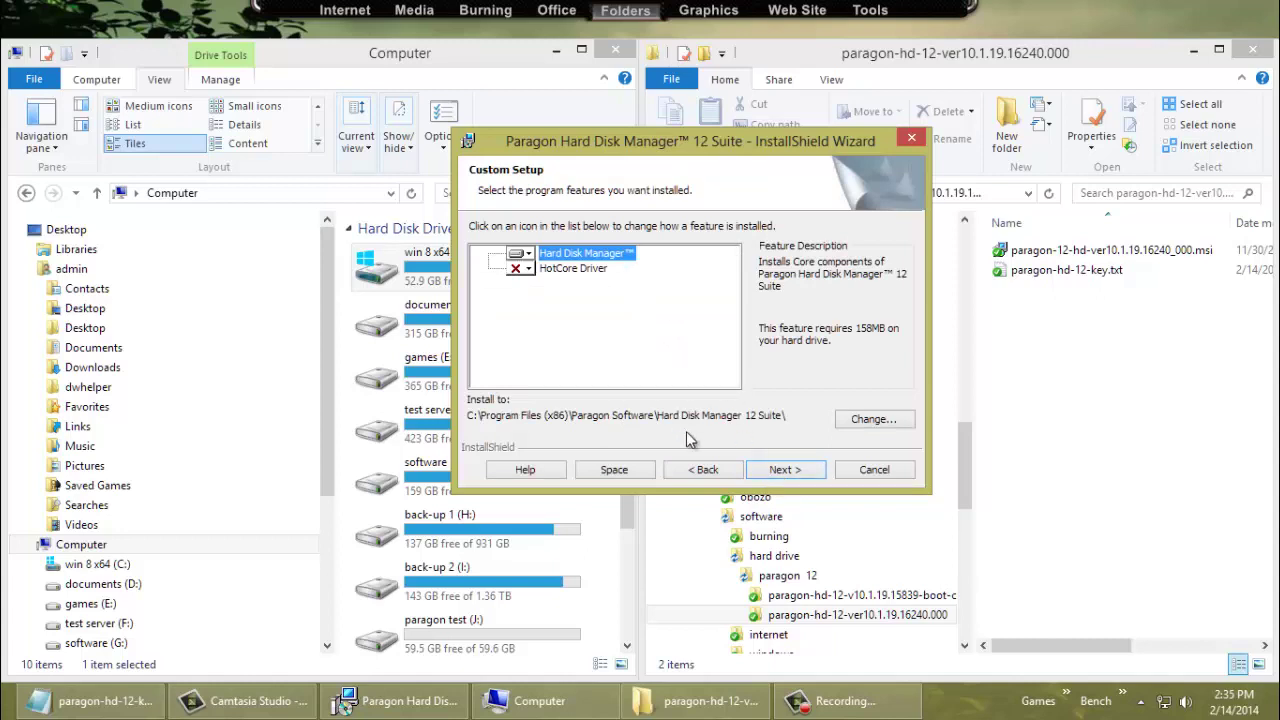
{"action": "left_click", "coordinate": [783, 471]}
{"action": "left_click", "coordinate": [783, 471]}
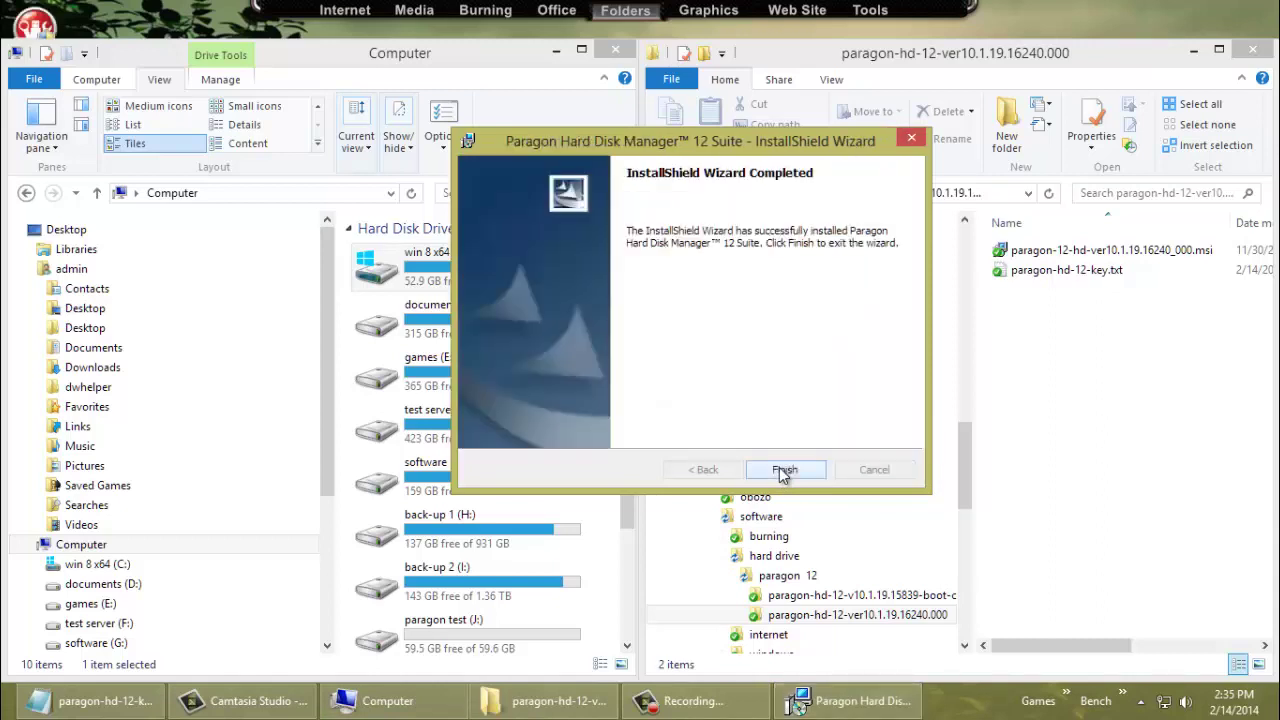
{"action": "left_click", "coordinate": [783, 470]}
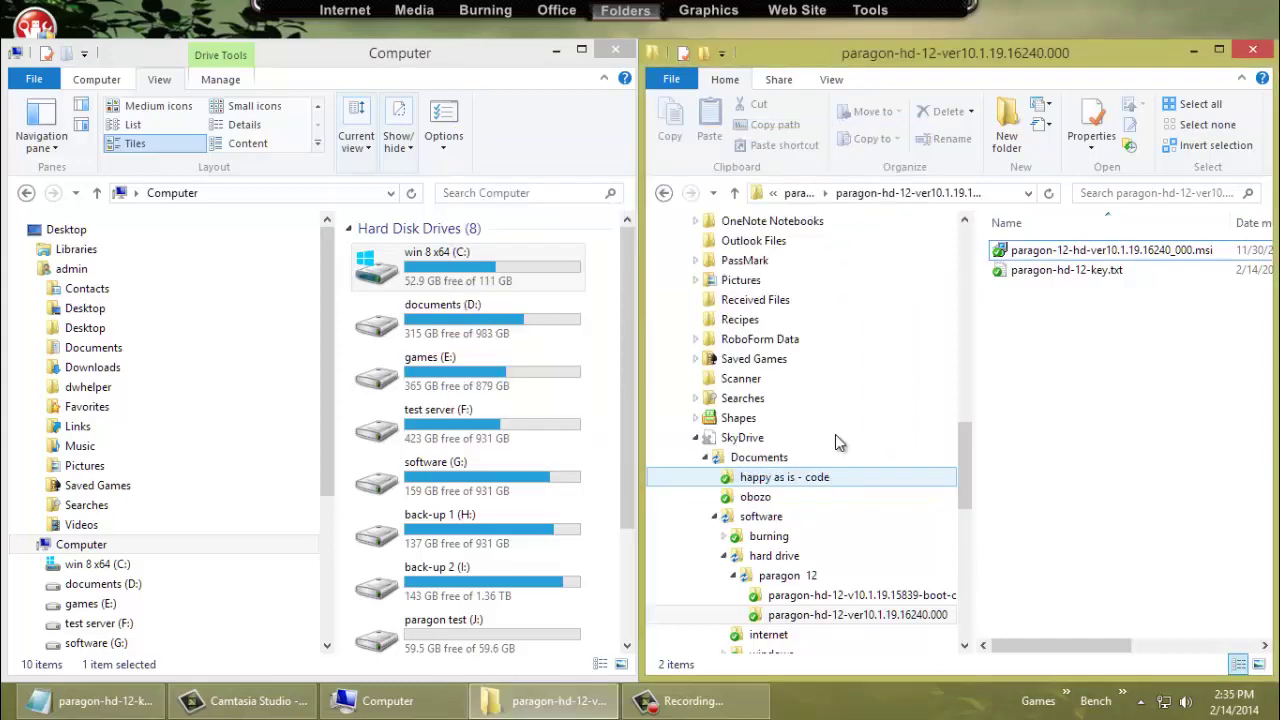
- Minimize the open folder windows and launch Paragon Hard Disk Manager 12 Suite in its advanced interface
{"action": "left_click", "coordinate": [1193, 50]}
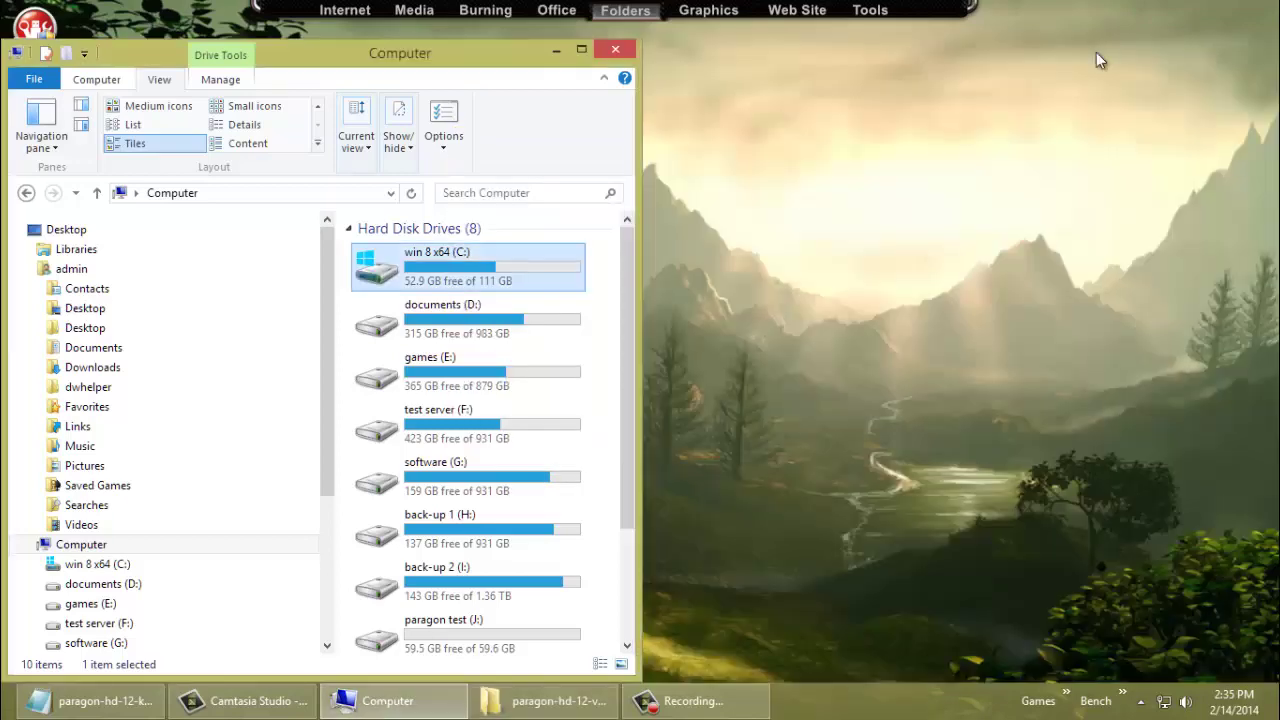
{"action": "left_click", "coordinate": [557, 50]}
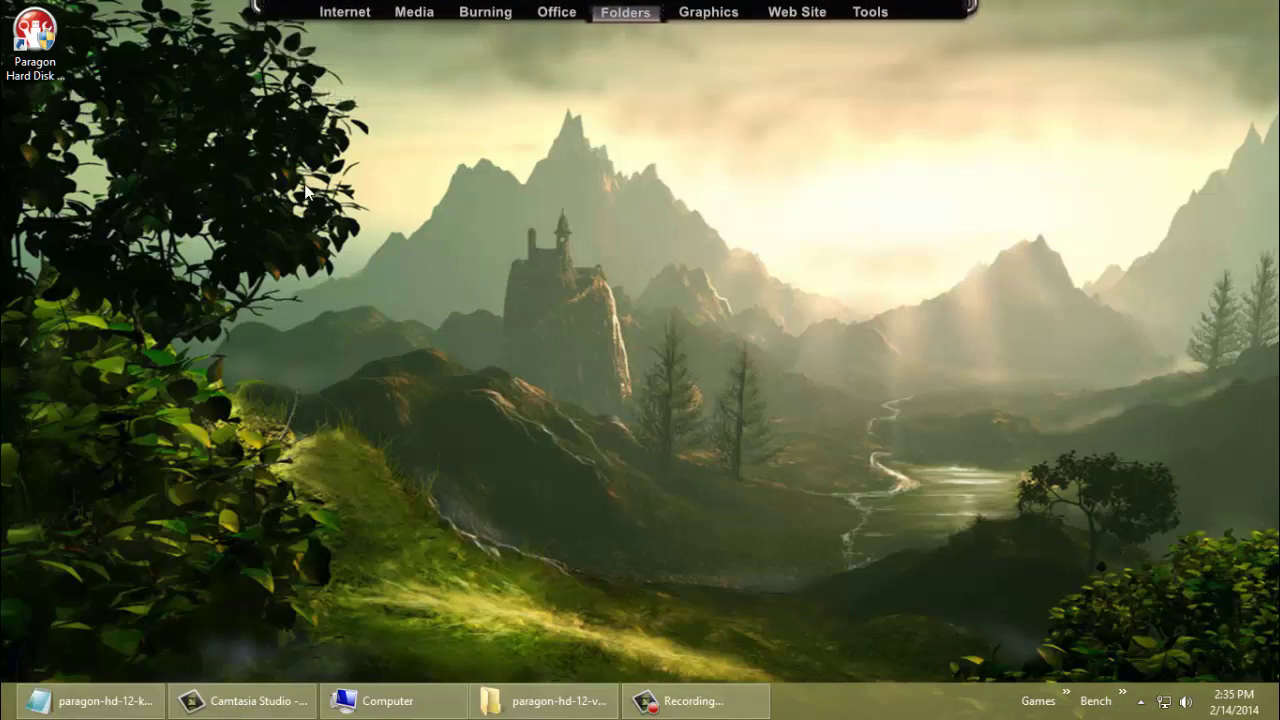
{"action": "left_click", "coordinate": [44, 82]}
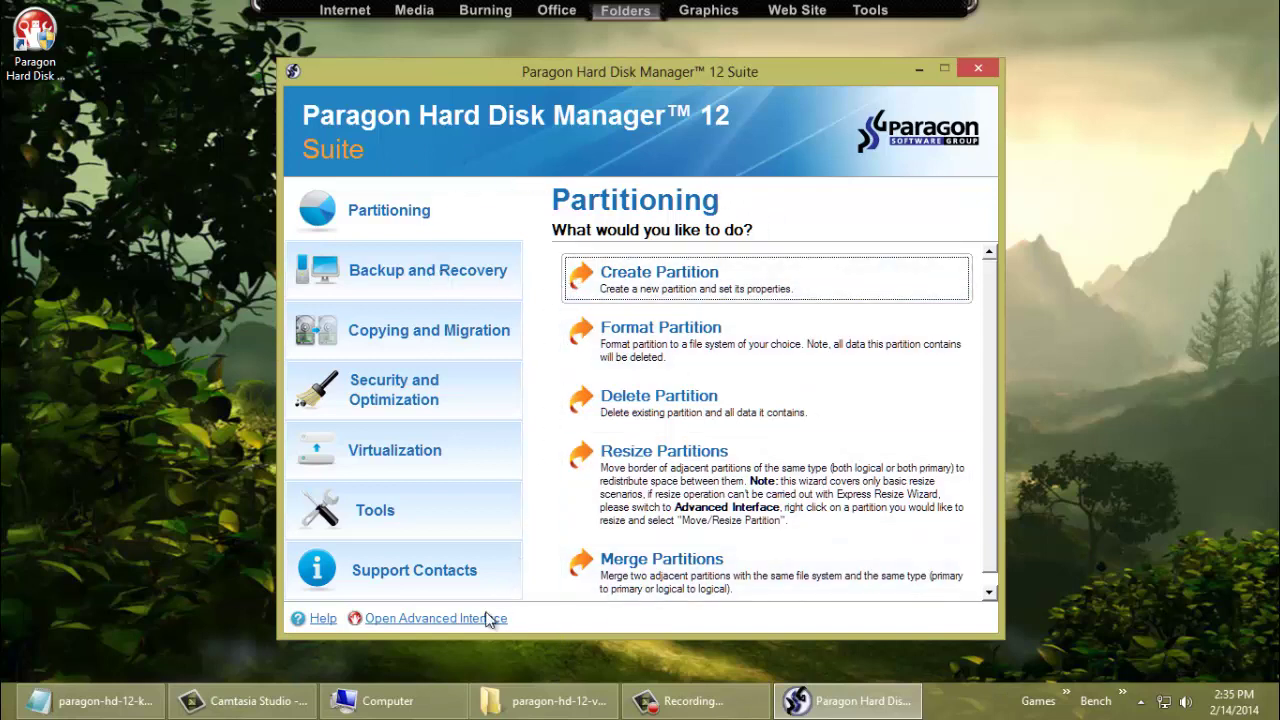
{"action": "left_click", "coordinate": [451, 620]}
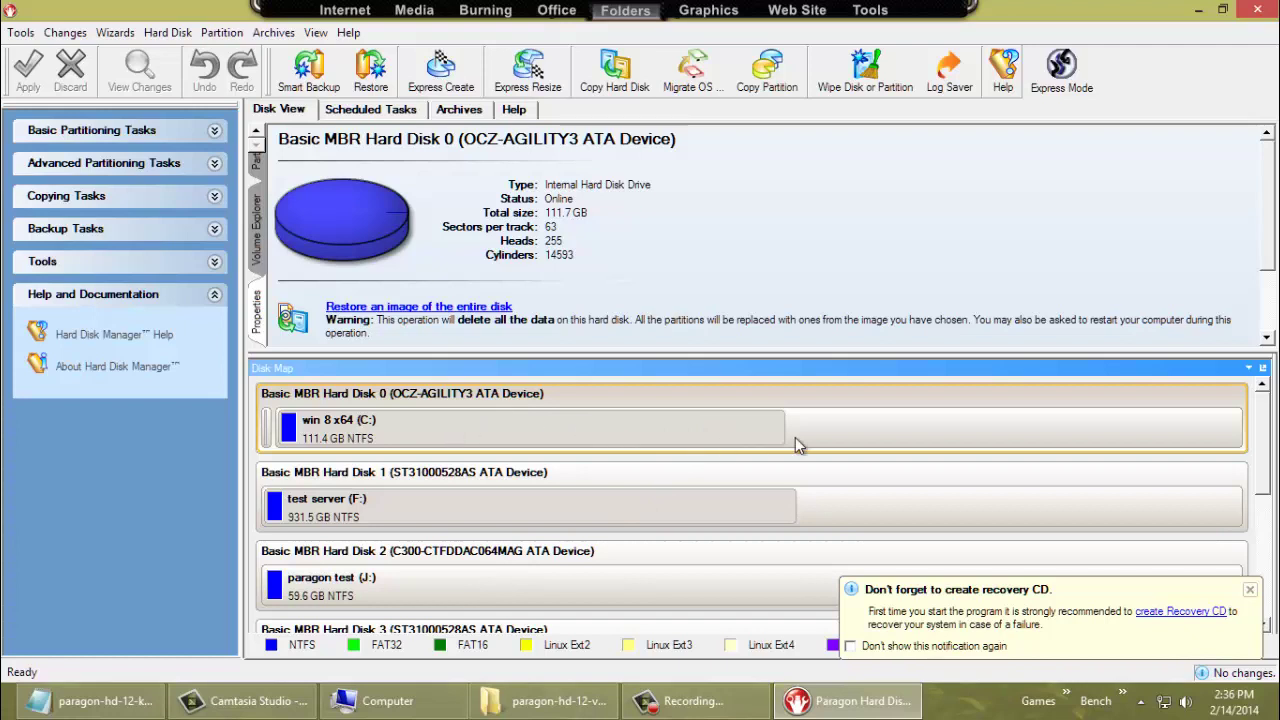
- Resize the paragon test (J:) partition on Hard Disk 2 to 11,055 MB, leaving 50,000 MB of free space after it
{"action": "scroll", "coordinate": [1263, 463], "scroll_direction": "down", "scroll_amount": 1}
{"action": "left_click_drag", "start_coordinate": [1263, 463], "coordinate": [1245, 503]}
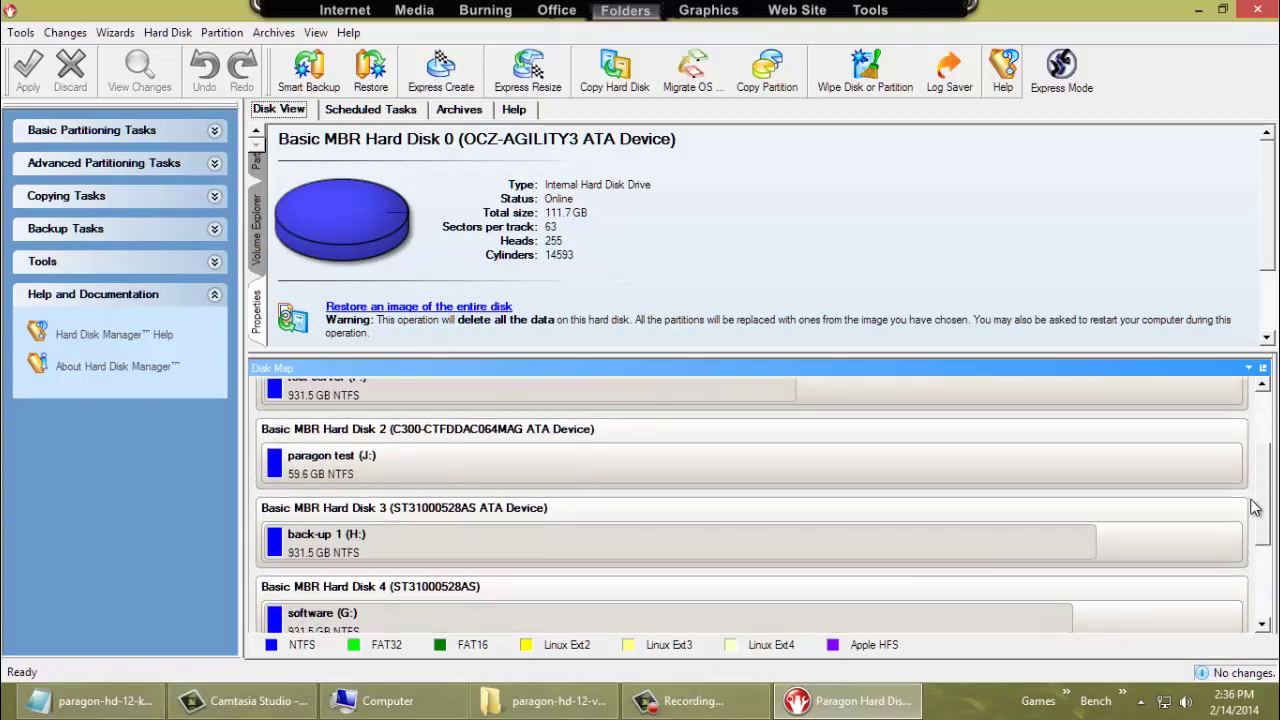
{"action": "right_click", "coordinate": [716, 467]}
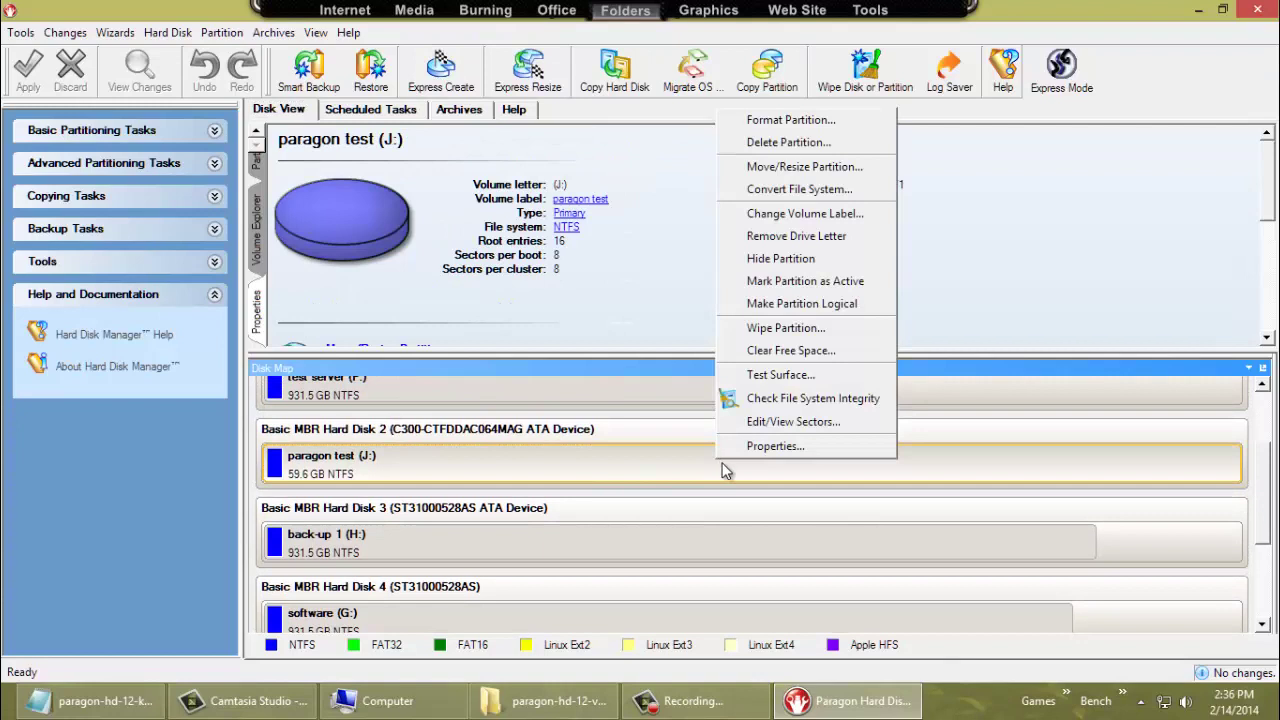
{"action": "left_click", "coordinate": [793, 167]}
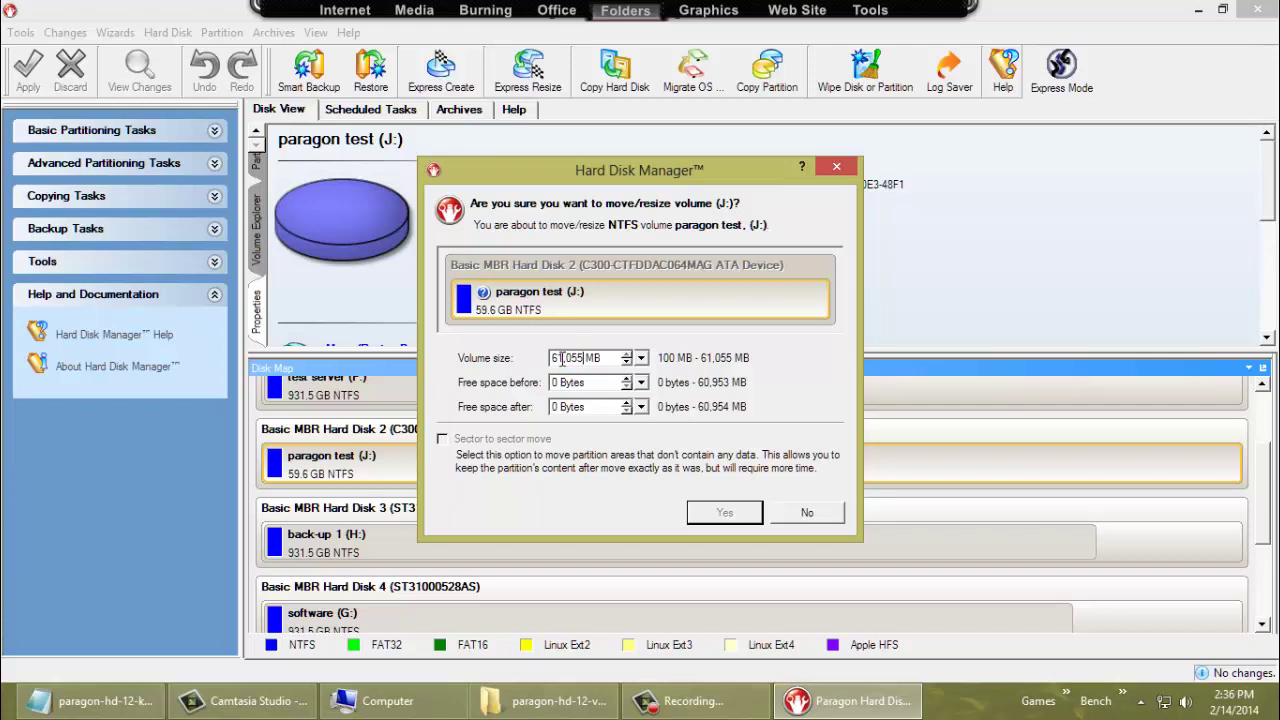
{"action": "left_click_drag", "start_coordinate": [561, 360], "coordinate": [530, 375]}
{"action": "type", "text": "110"}
{"action": "key", "text": "BackSpace"}
{"action": "left_click", "coordinate": [572, 410]}
{"action": "type", "text": "500000 MB"}
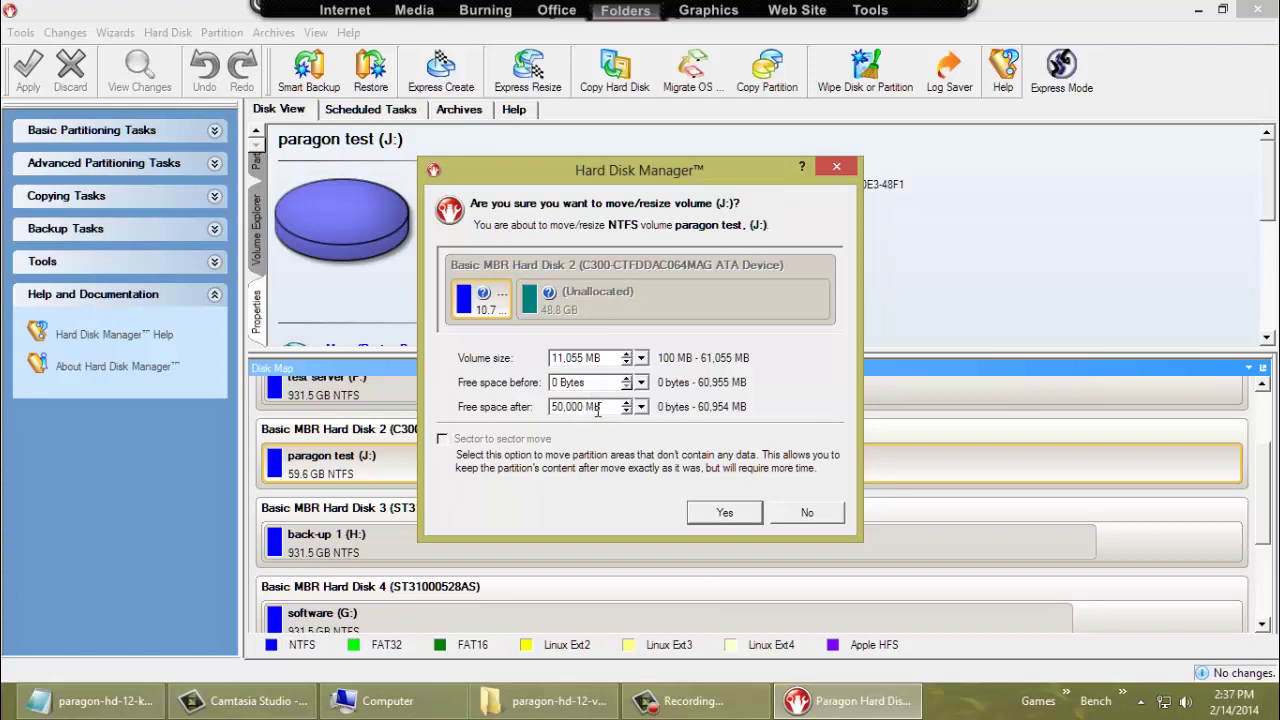
{"action": "left_click", "coordinate": [712, 512]}
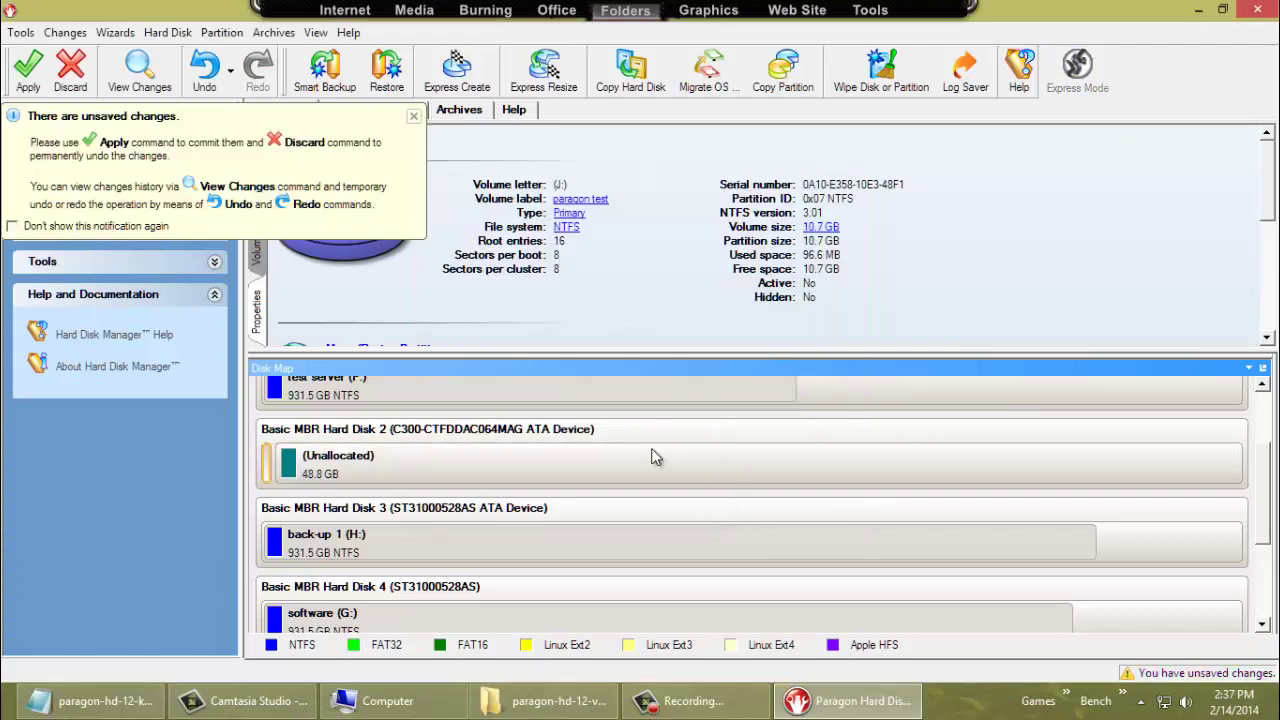
- Create a 50,001 MB primary NTFS partition labelled Documents with drive letter M: in the unallocated space on Hard Disk 2
{"action": "scroll", "coordinate": [575, 458], "scroll_direction": "up", "scroll_amount": 3}
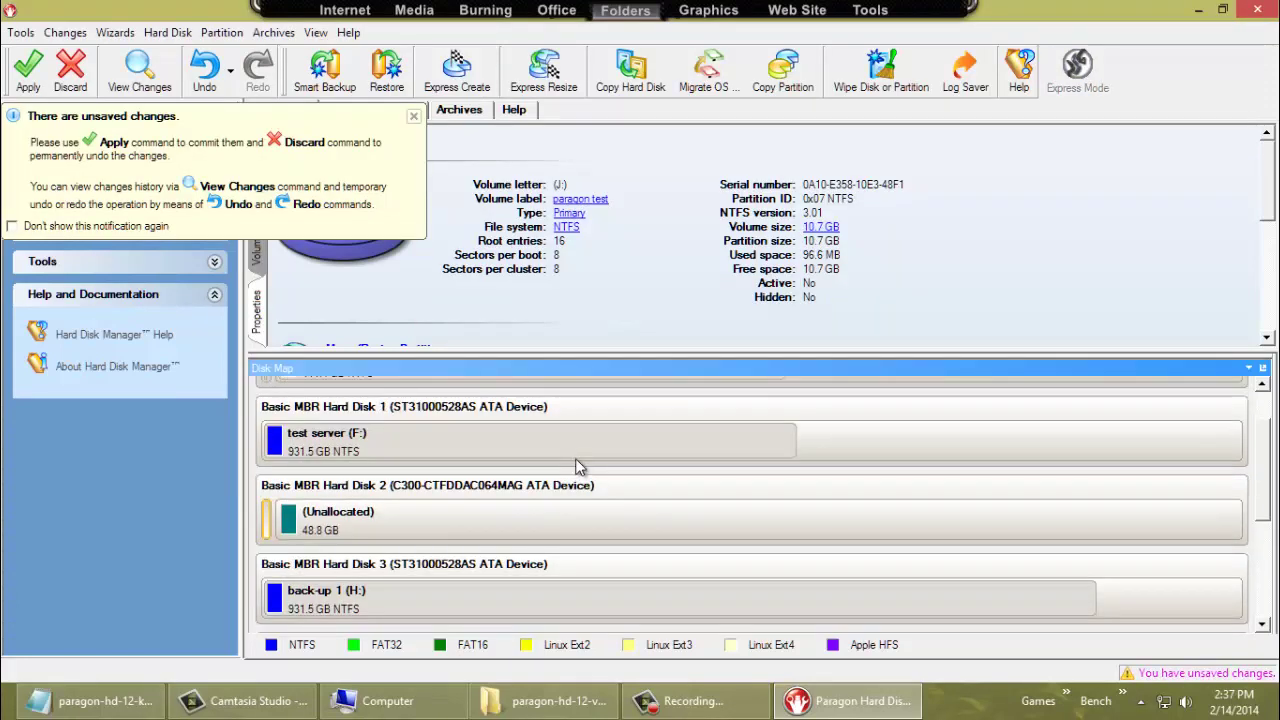
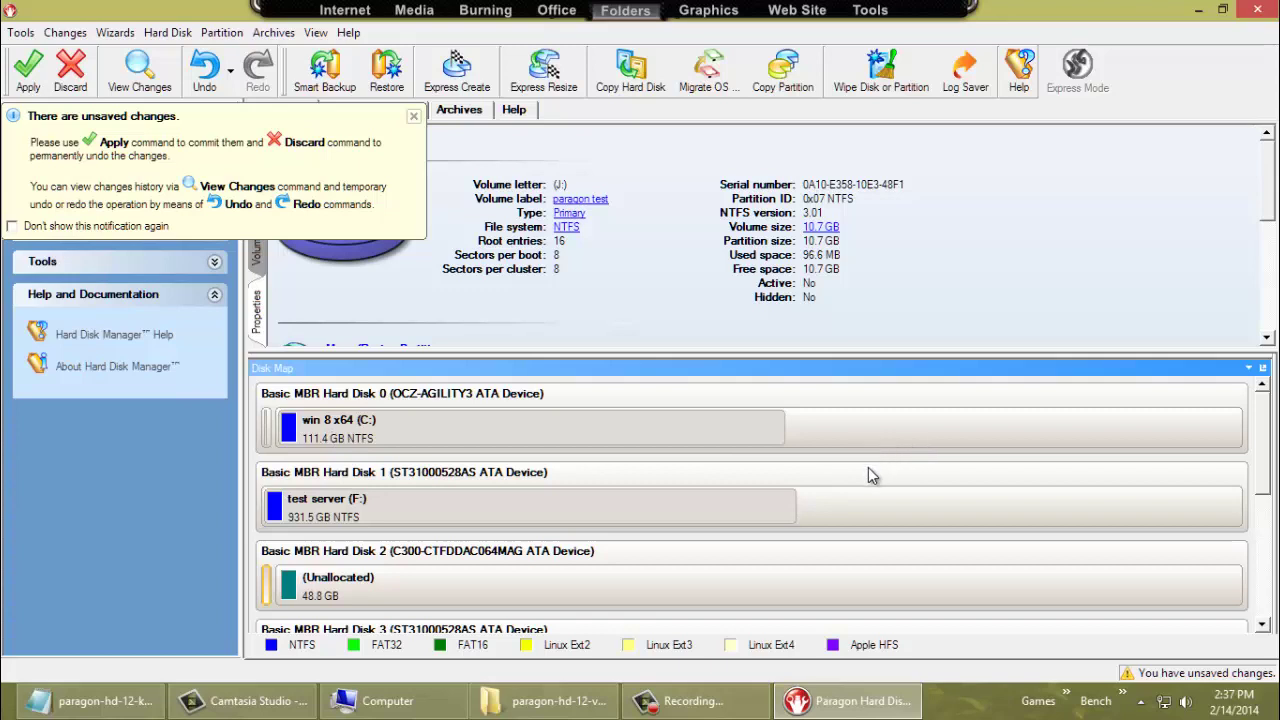
{"action": "scroll", "coordinate": [868, 468], "scroll_direction": "down", "scroll_amount": 1}
{"action": "right_click", "coordinate": [775, 541]}
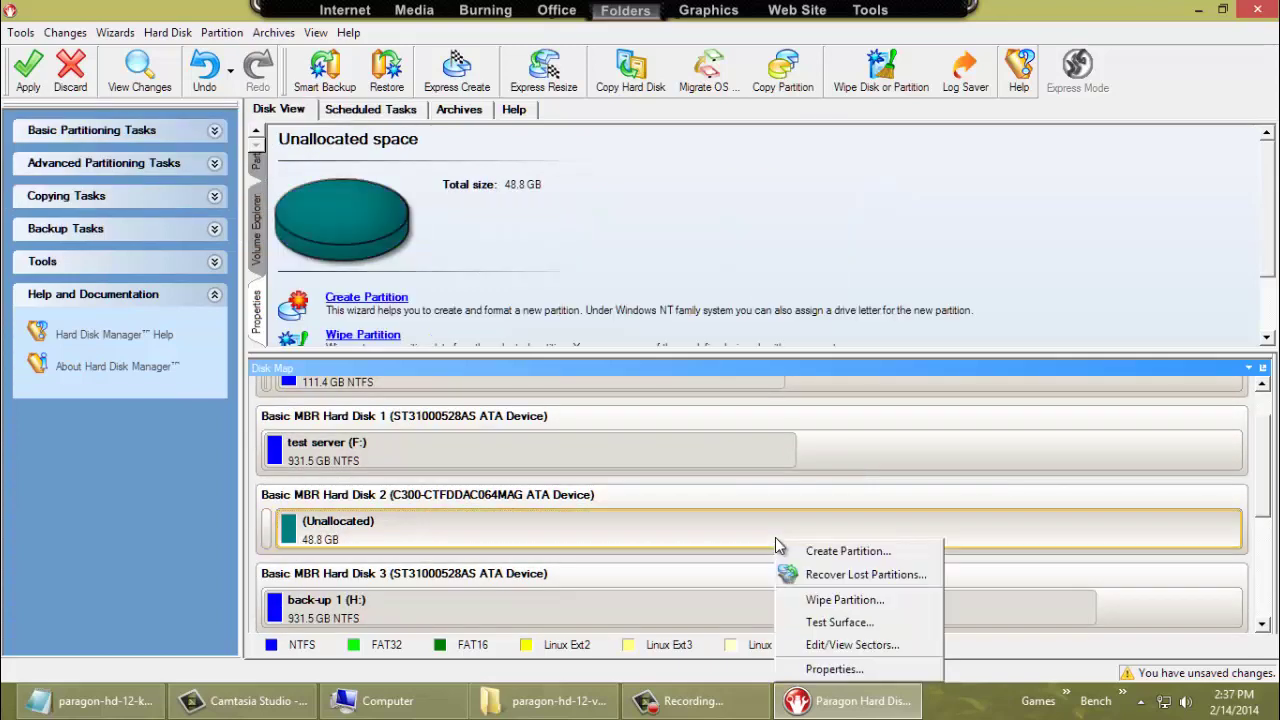
{"action": "left_click", "coordinate": [823, 555]}
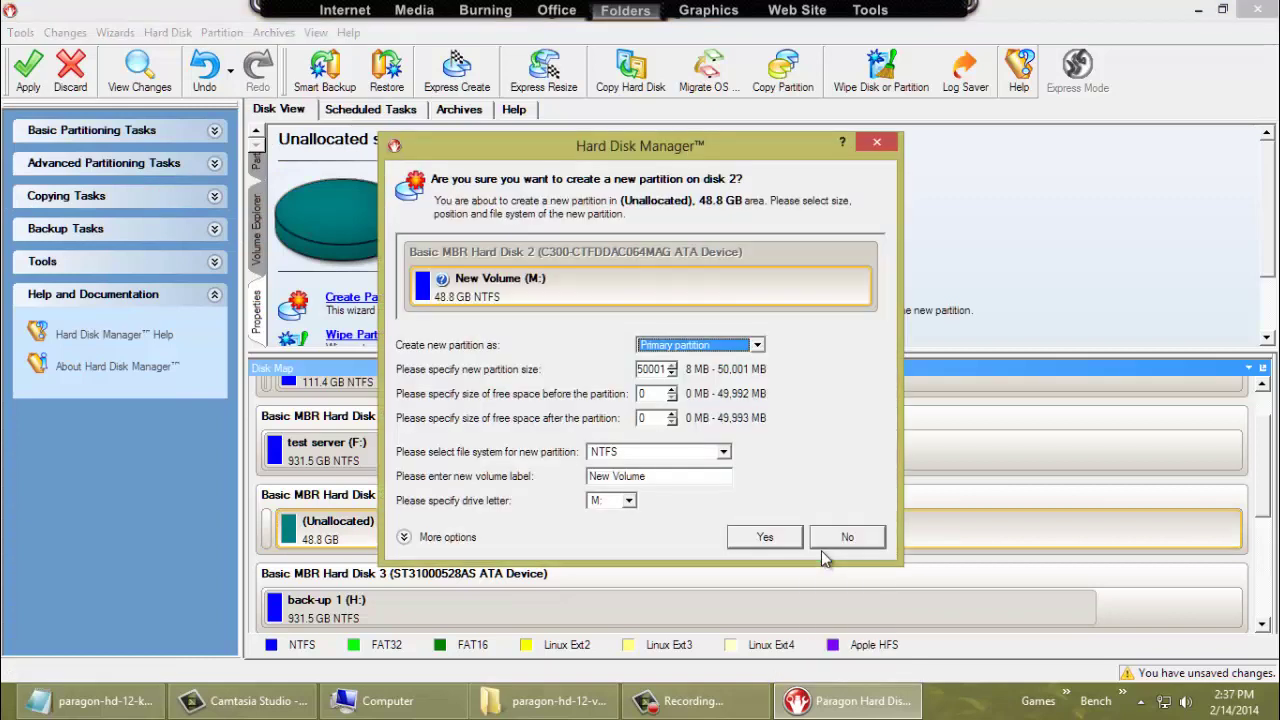
{"action": "left_click_drag", "start_coordinate": [675, 479], "coordinate": [563, 478]}
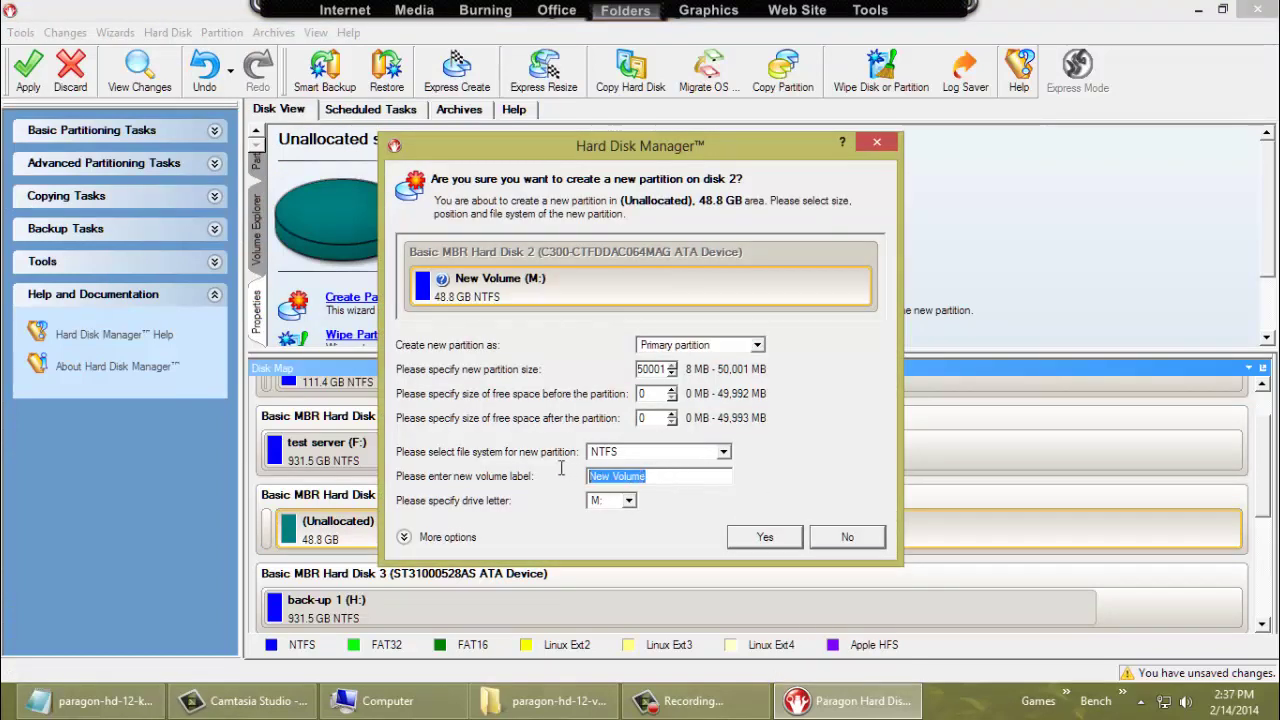
{"action": "type", "text": "Do"}
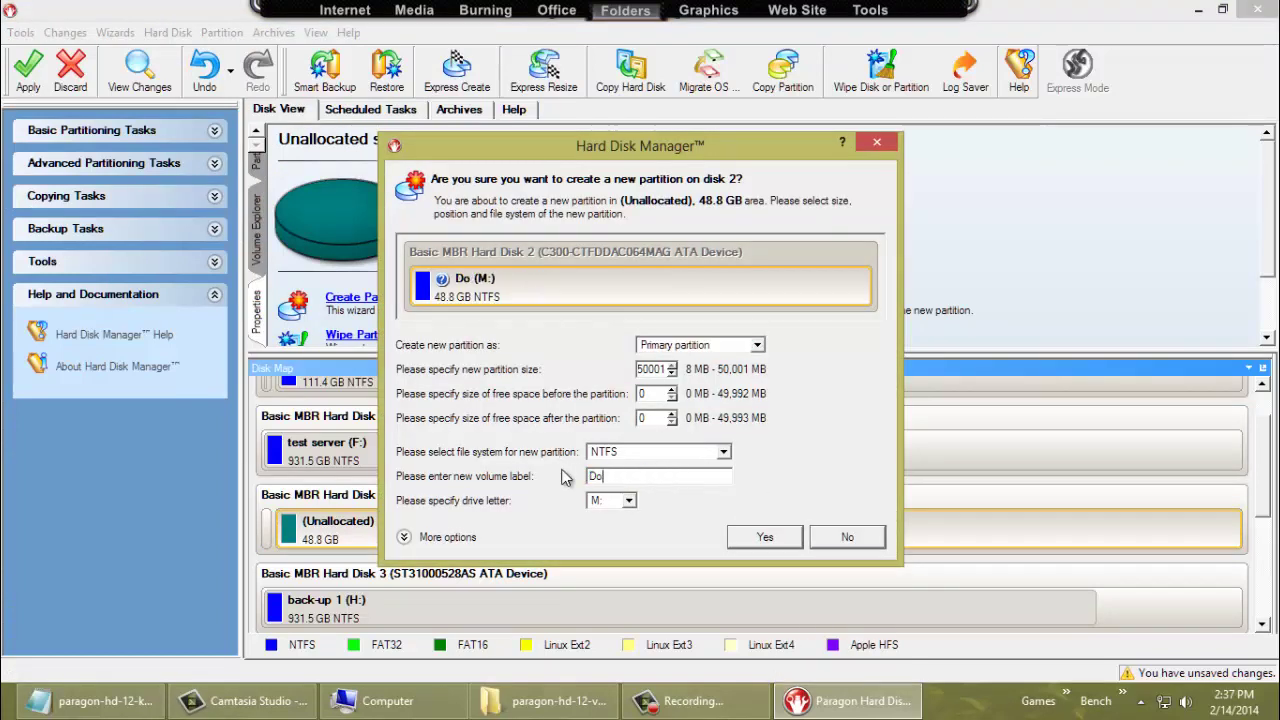
{"action": "type", "text": "cuments"}
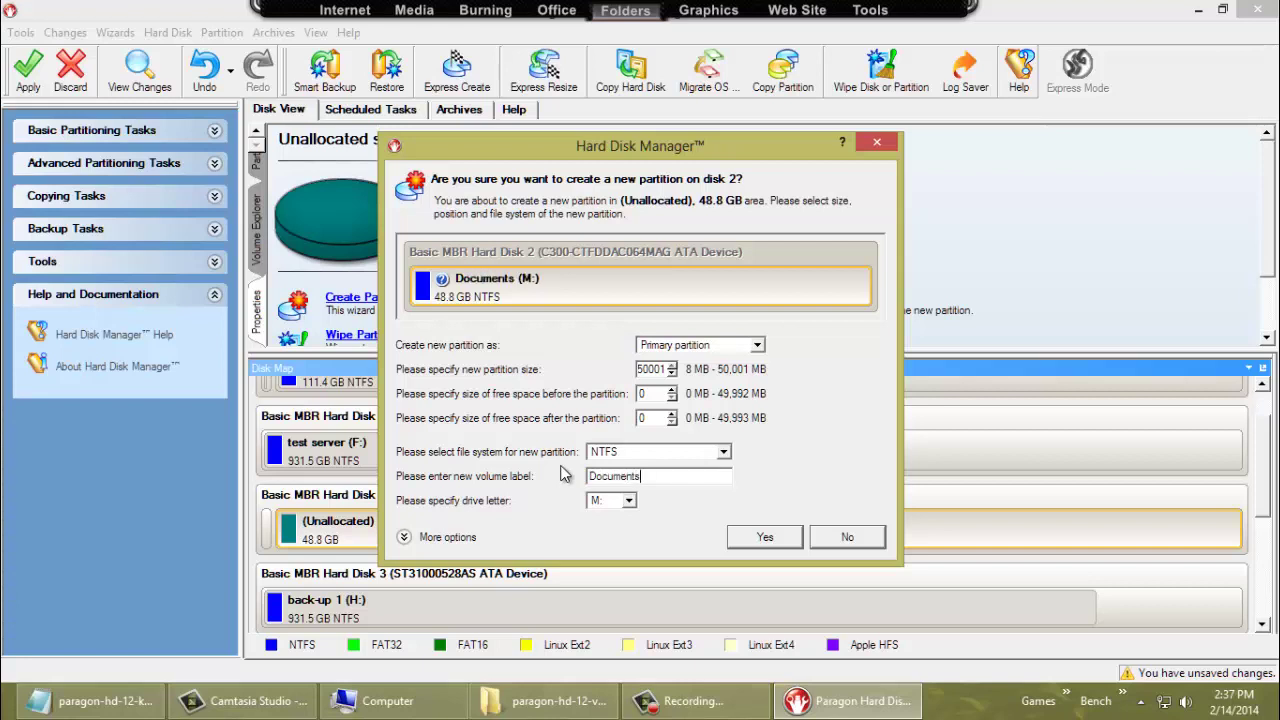
{"action": "left_click", "coordinate": [629, 501]}
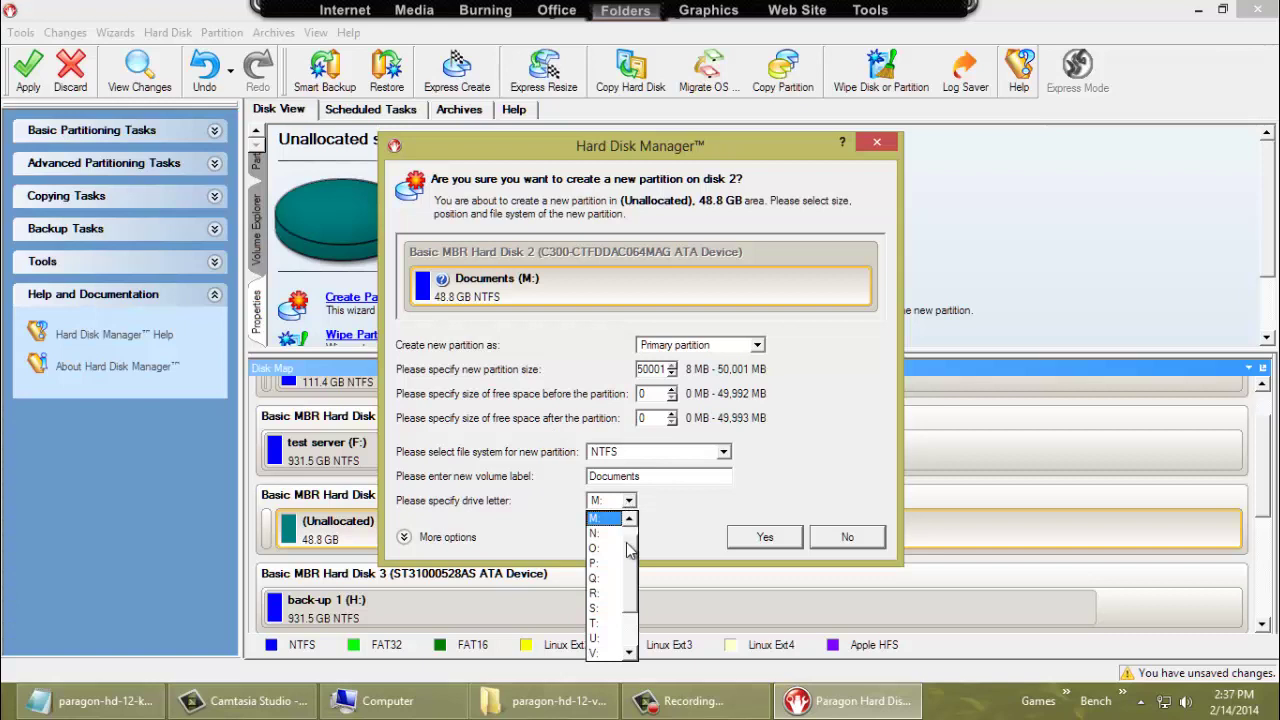
{"action": "scroll", "coordinate": [632, 555], "scroll_direction": "up", "scroll_amount": 1}
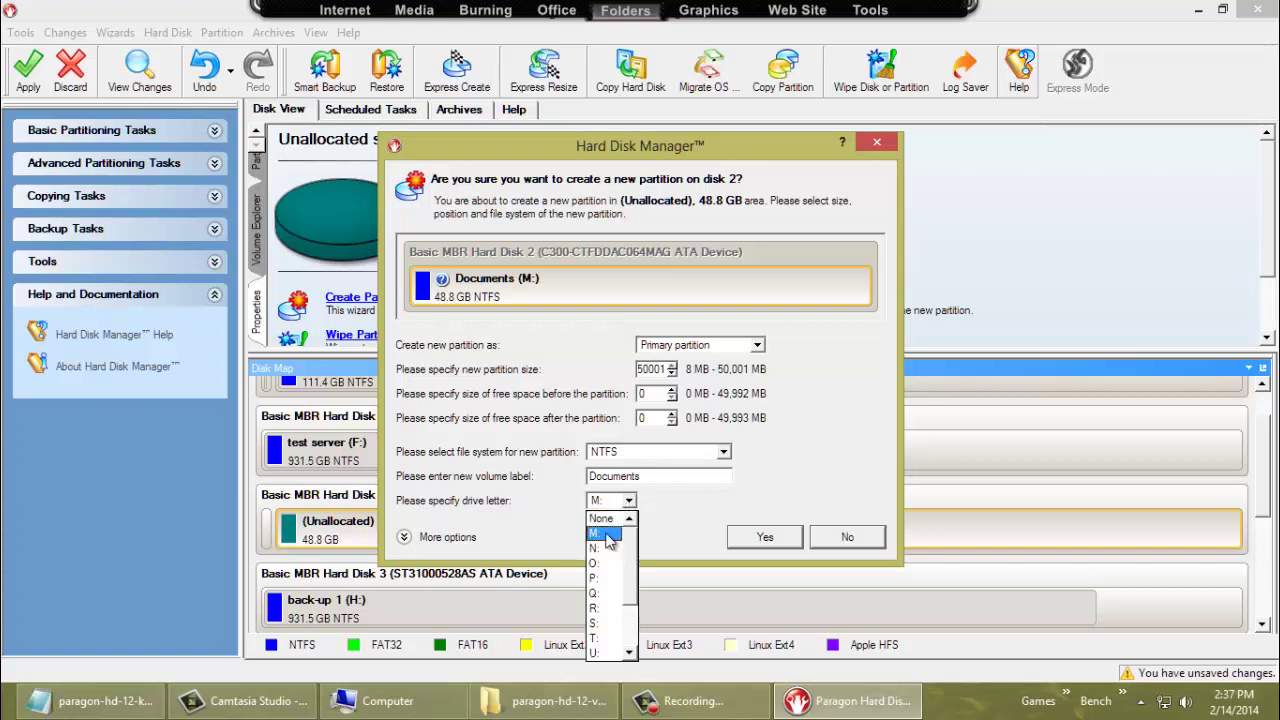
{"action": "left_click", "coordinate": [601, 520]}
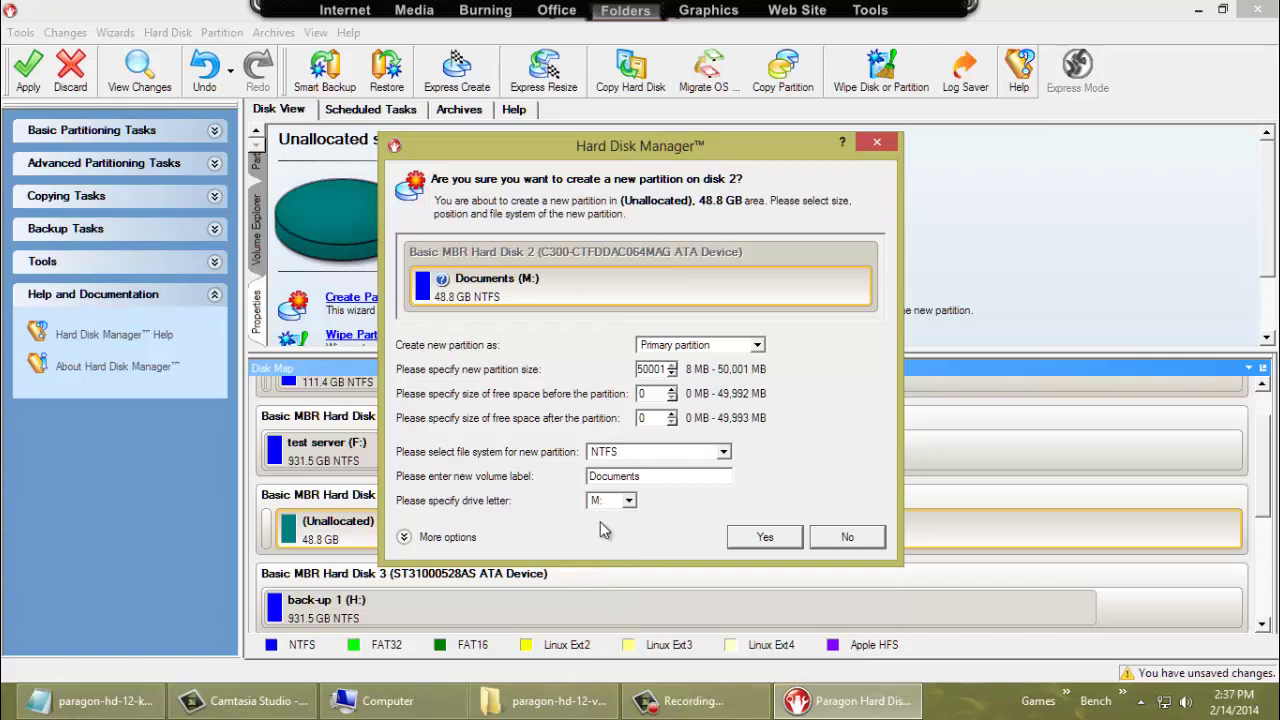
{"action": "left_click", "coordinate": [765, 537]}
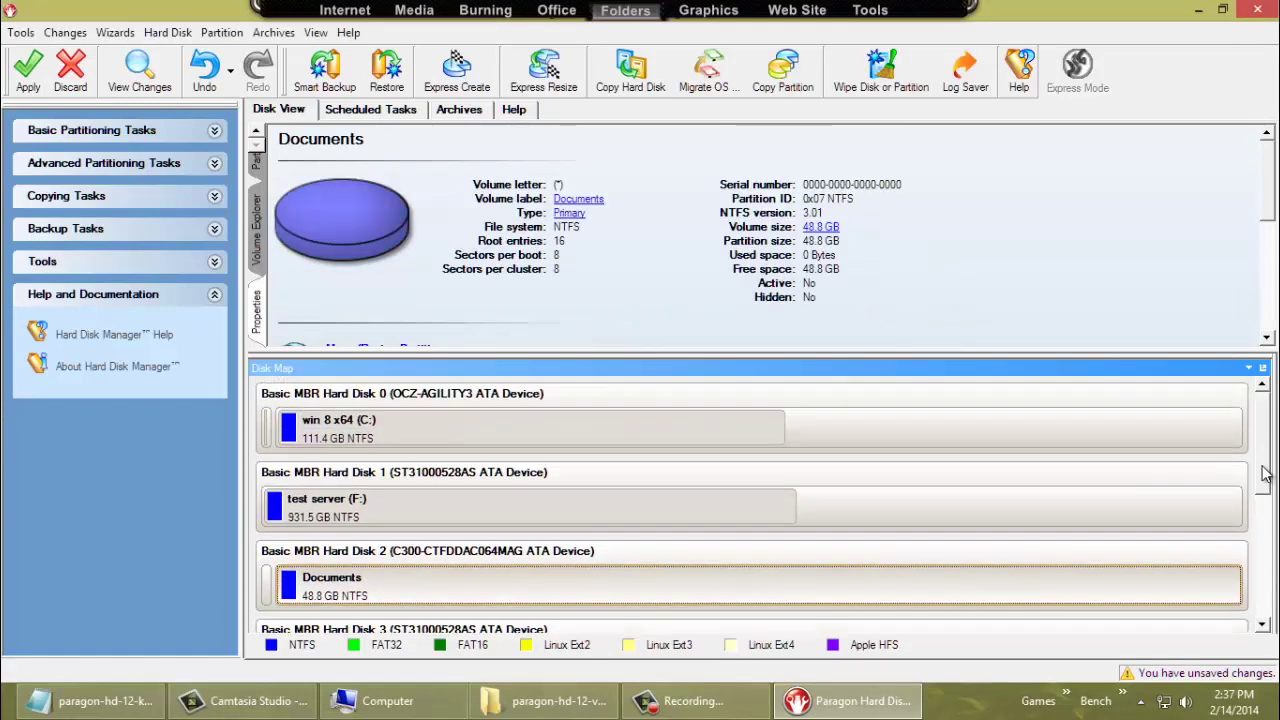
- Try to apply the pending partition changes, then cancel at the system restart request and close the progress window
{"action": "scroll", "coordinate": [1171, 444], "scroll_direction": "up", "scroll_amount": 1}
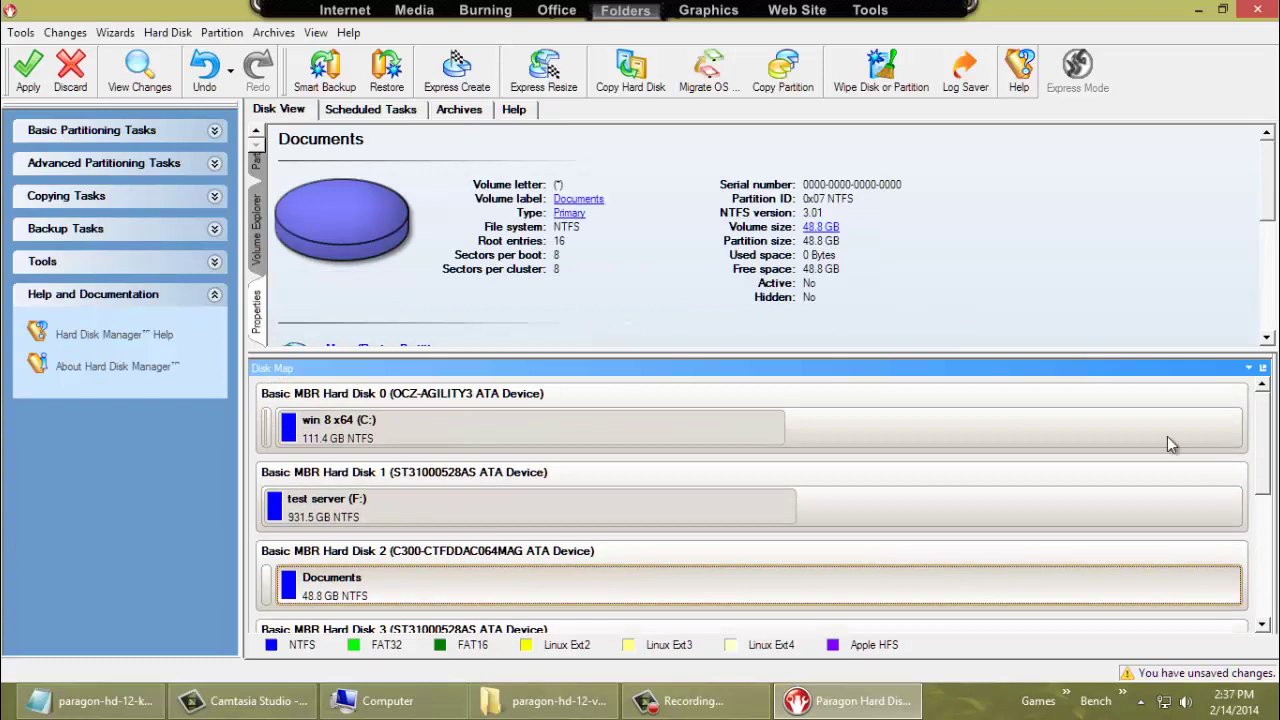
{"action": "left_click", "coordinate": [29, 80]}
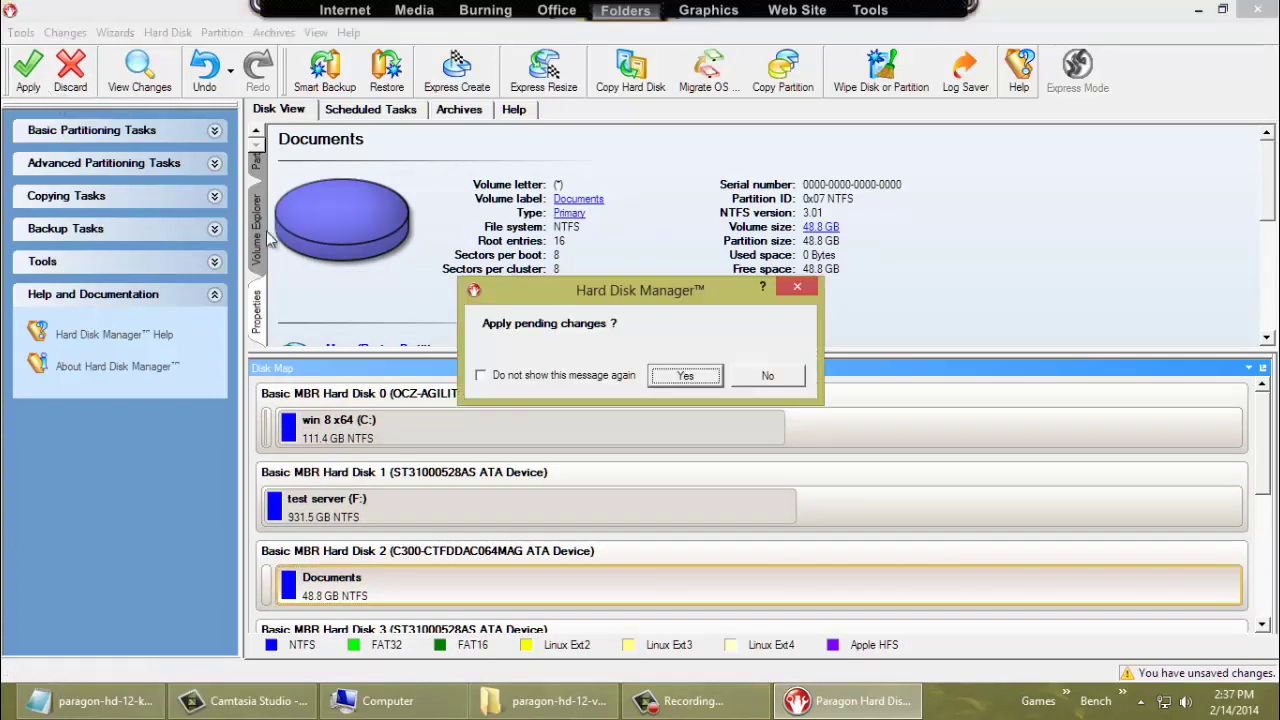
{"action": "left_click", "coordinate": [680, 382]}
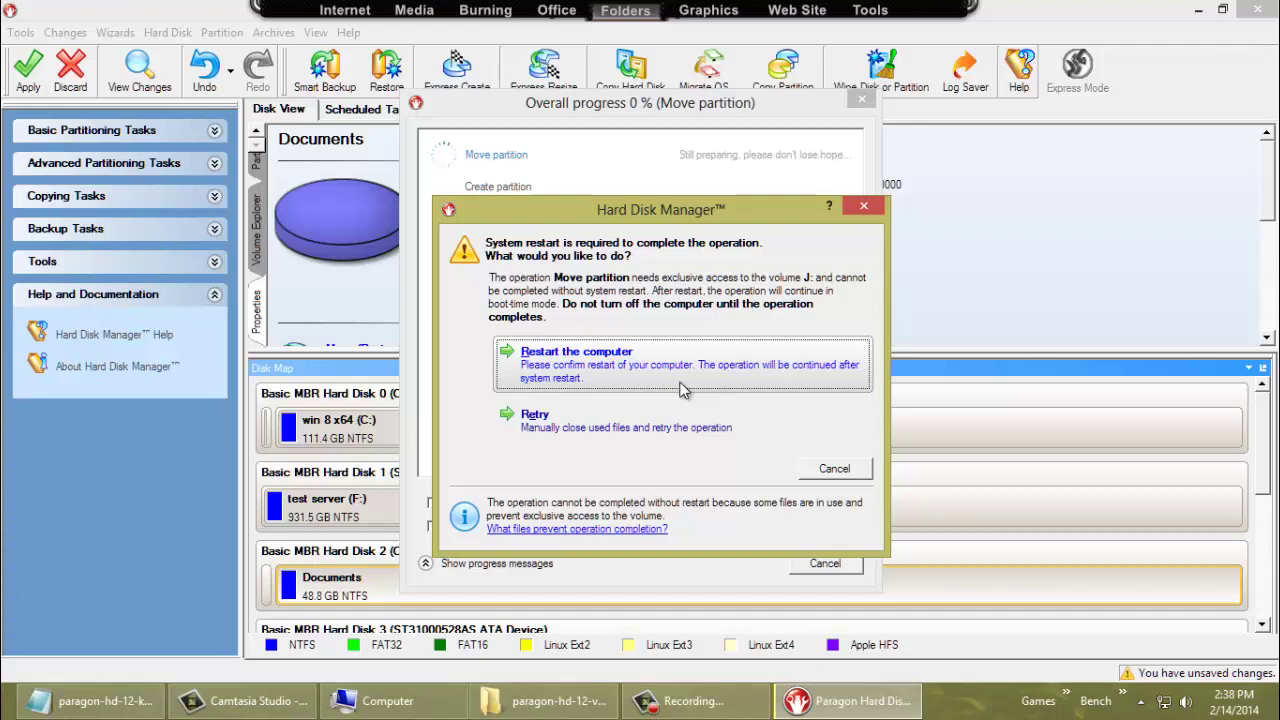
{"action": "left_click", "coordinate": [830, 468]}
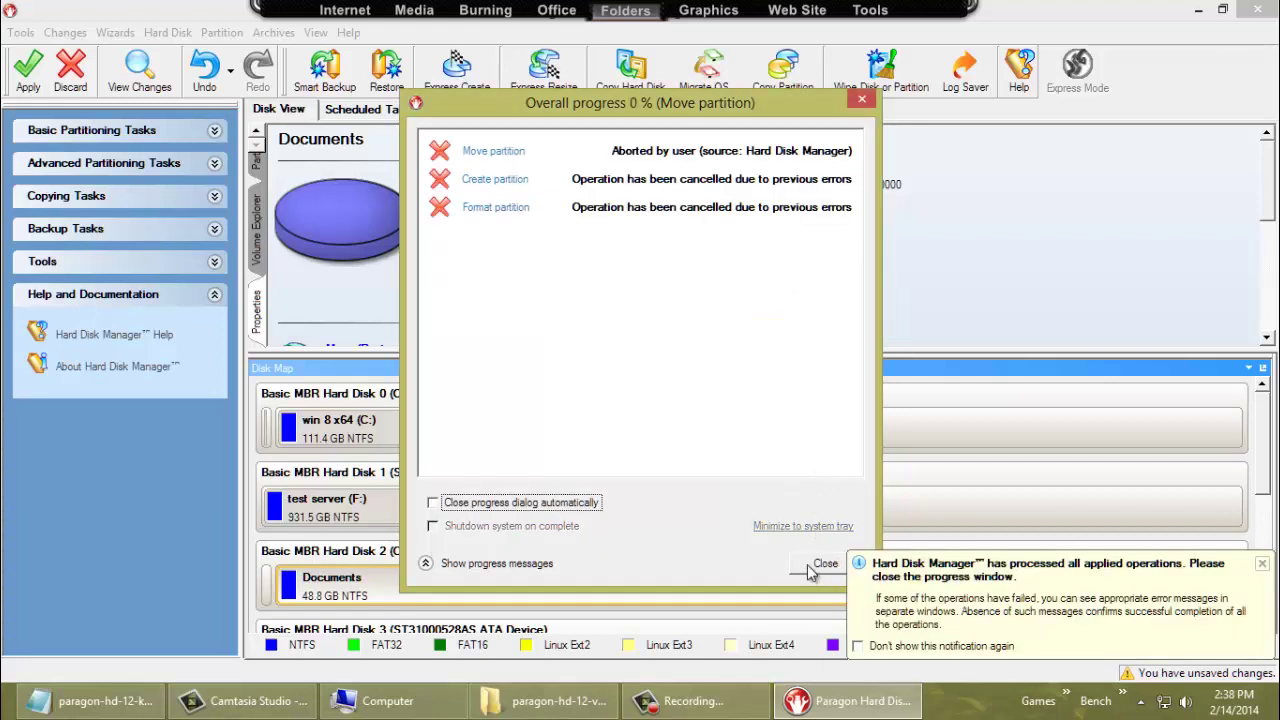
{"action": "left_click", "coordinate": [810, 566]}
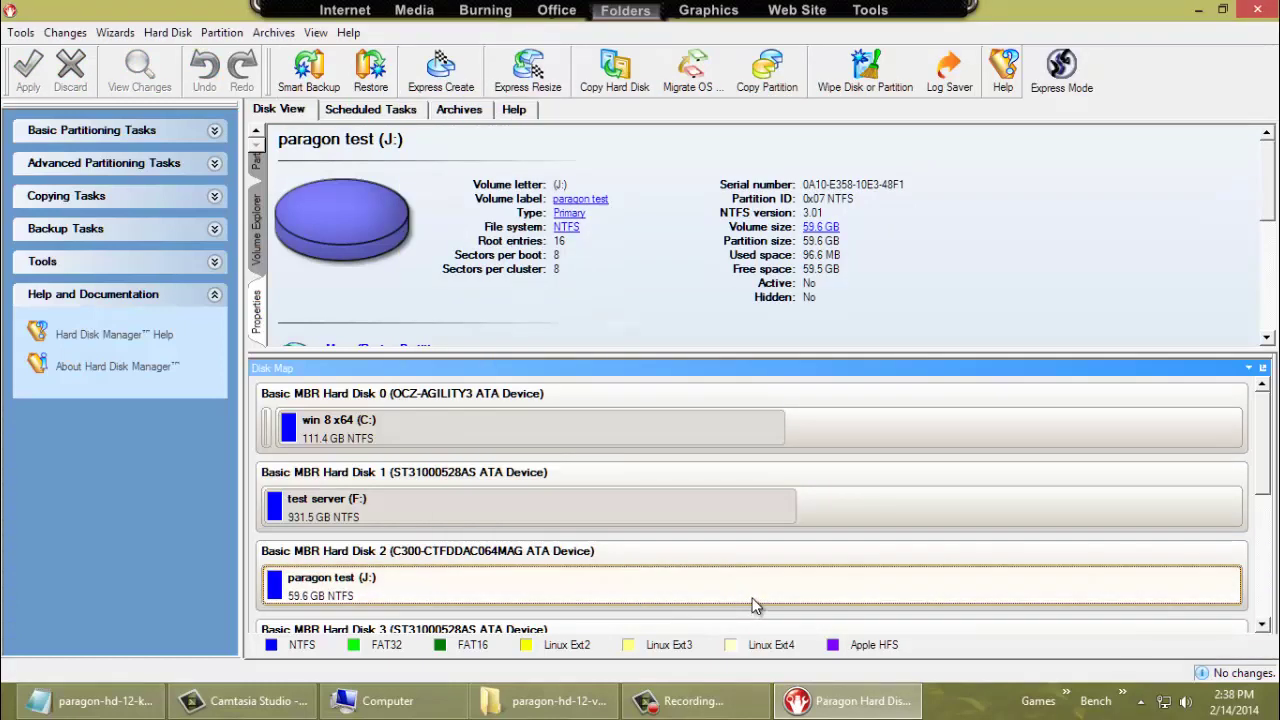
- Start a Smart Backup of disks or partitions, selecting Hard Disk 0's Master Boot Record, System Reserved and win 8 x64 (C:)
{"action": "mouse_move", "coordinate": [755, 603]}
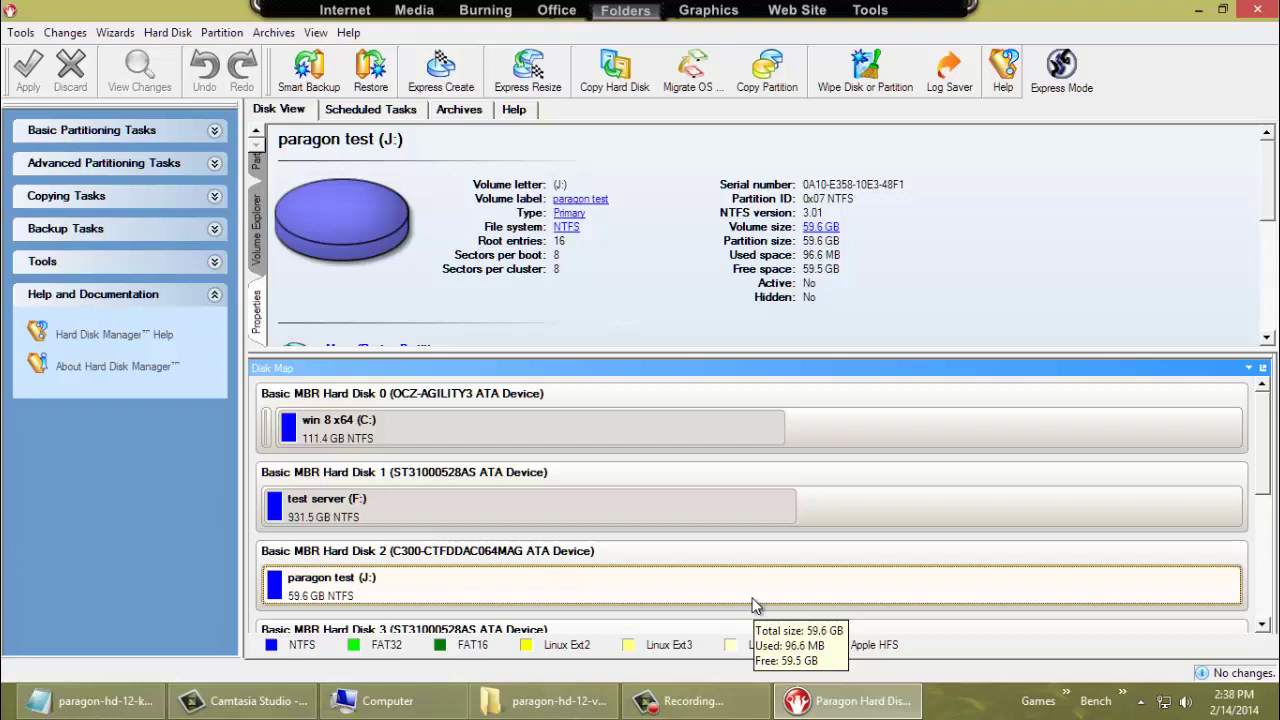
{"action": "left_click", "coordinate": [729, 428]}
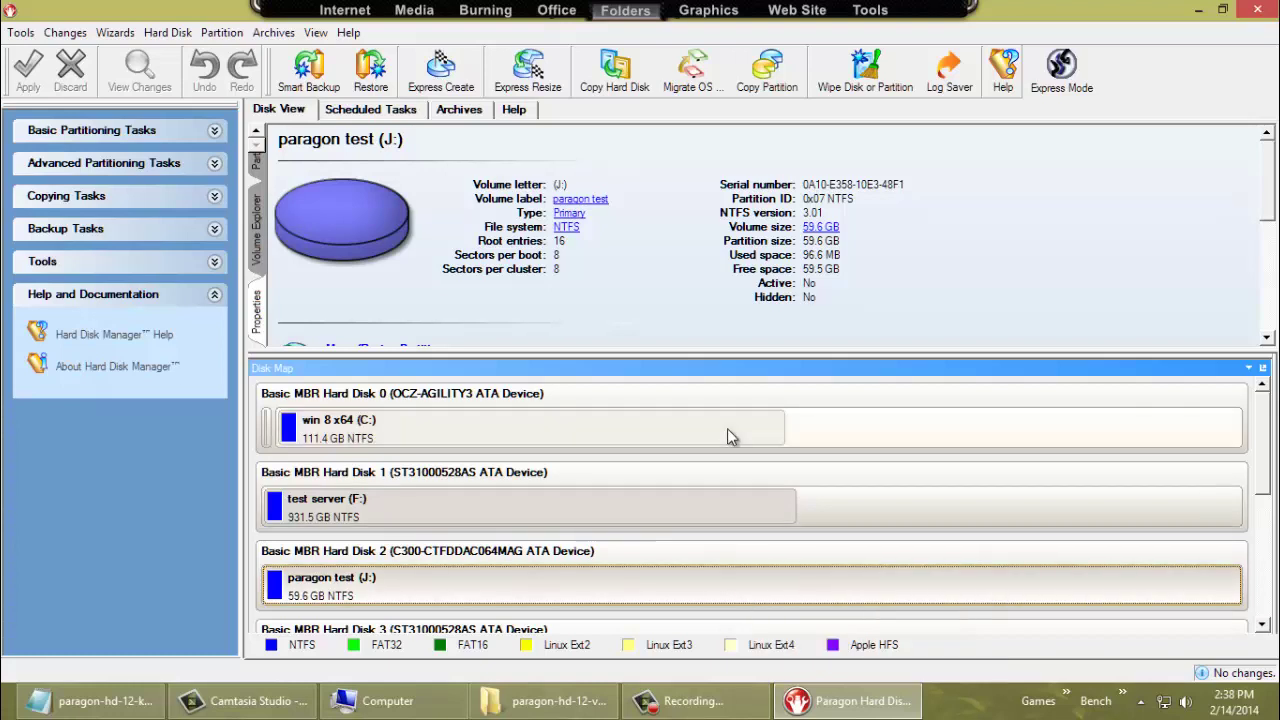
{"action": "left_click", "coordinate": [325, 90]}
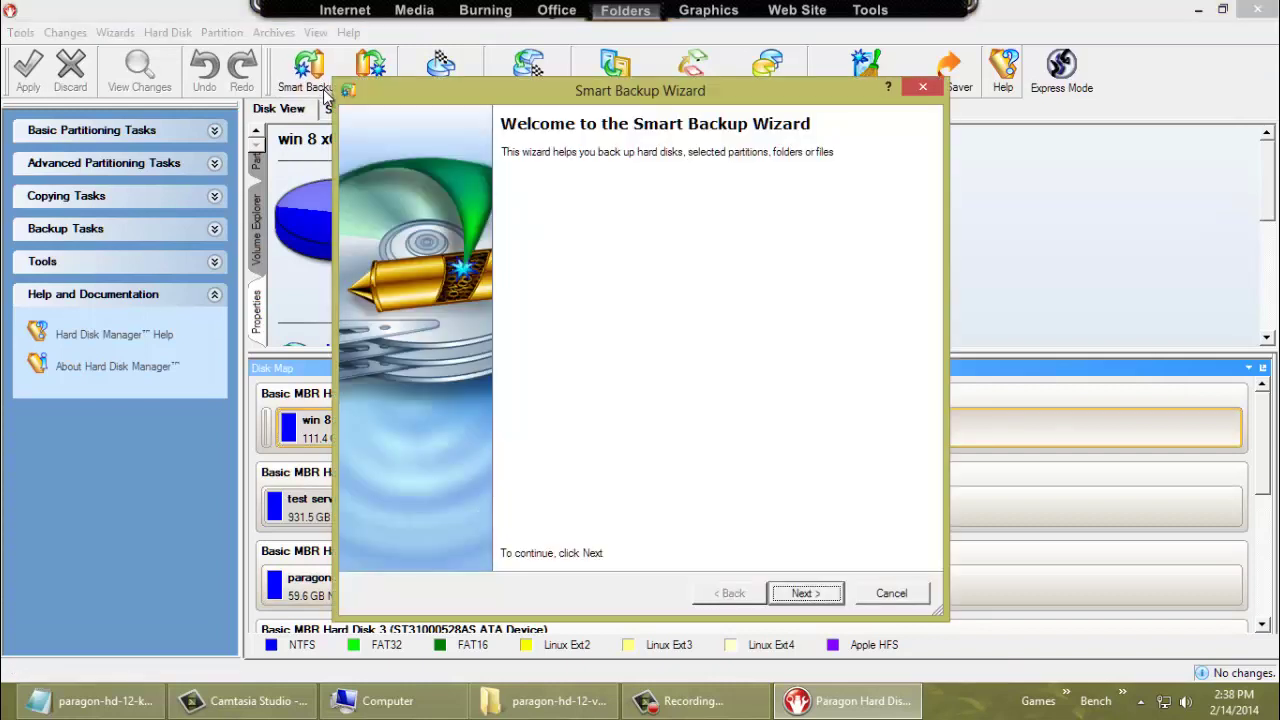
{"action": "left_click", "coordinate": [802, 594]}
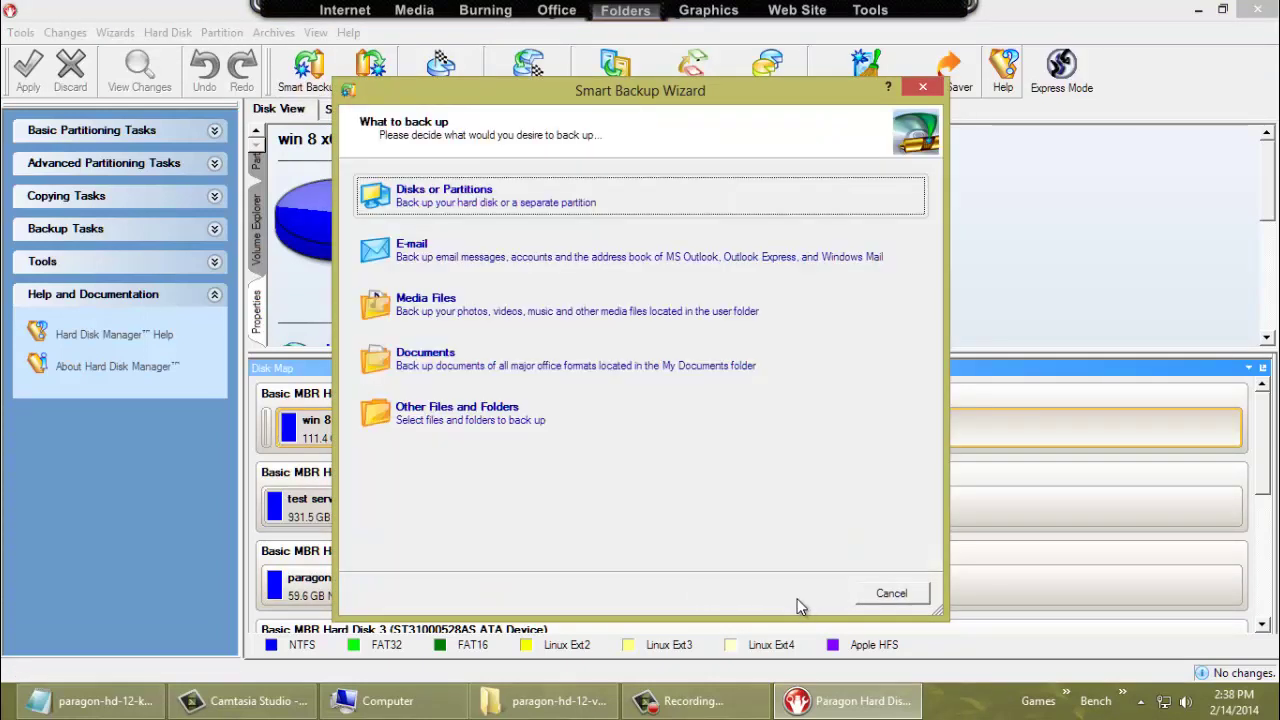
{"action": "left_click", "coordinate": [436, 197]}
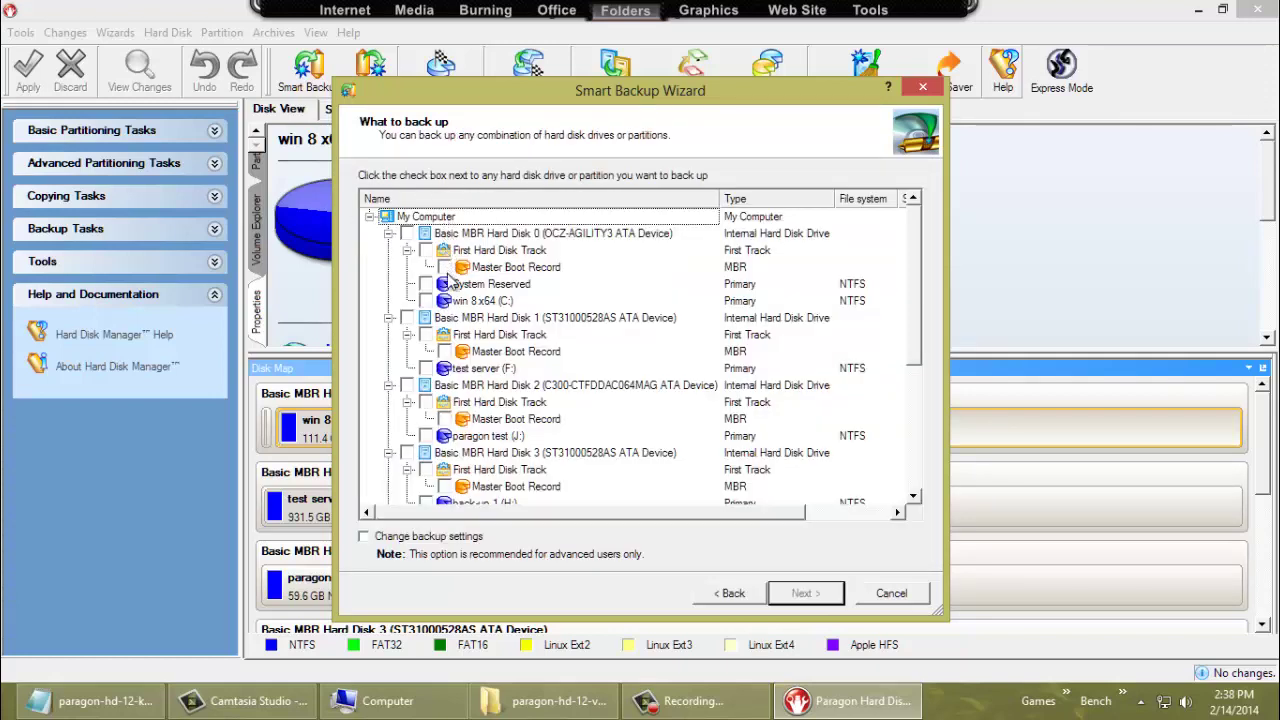
{"action": "left_click", "coordinate": [444, 267]}
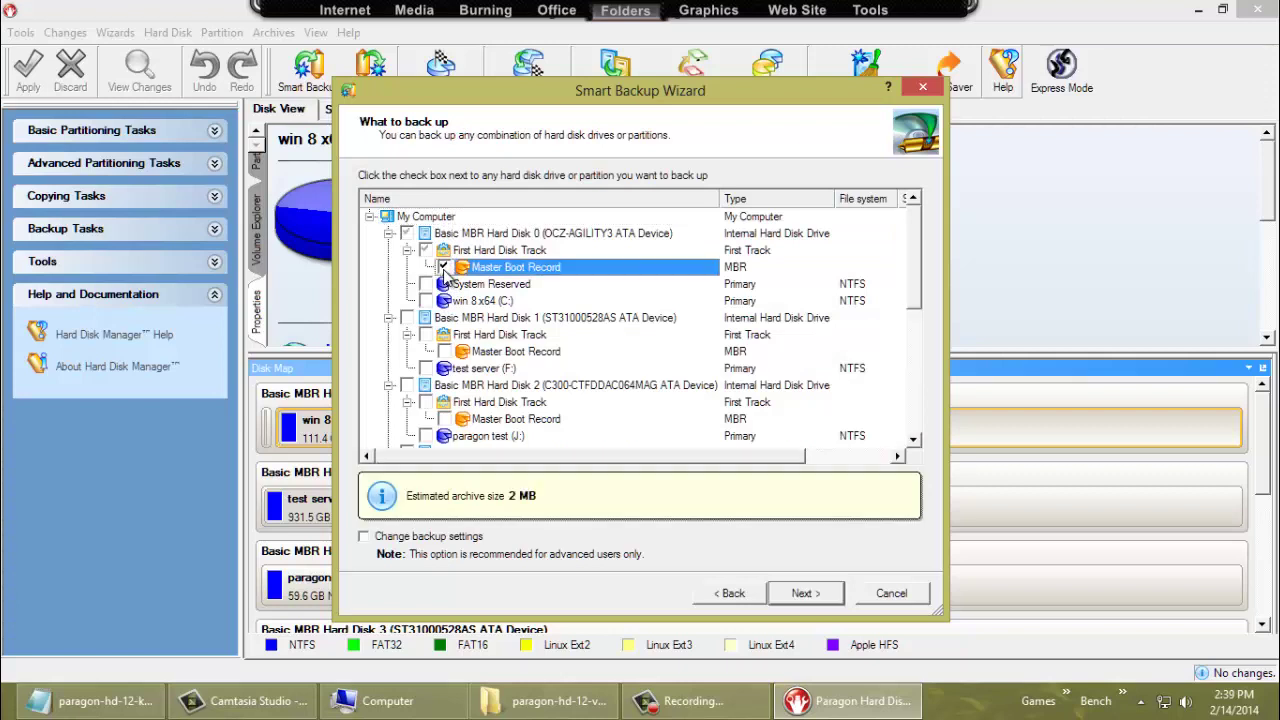
{"action": "left_click", "coordinate": [425, 284]}
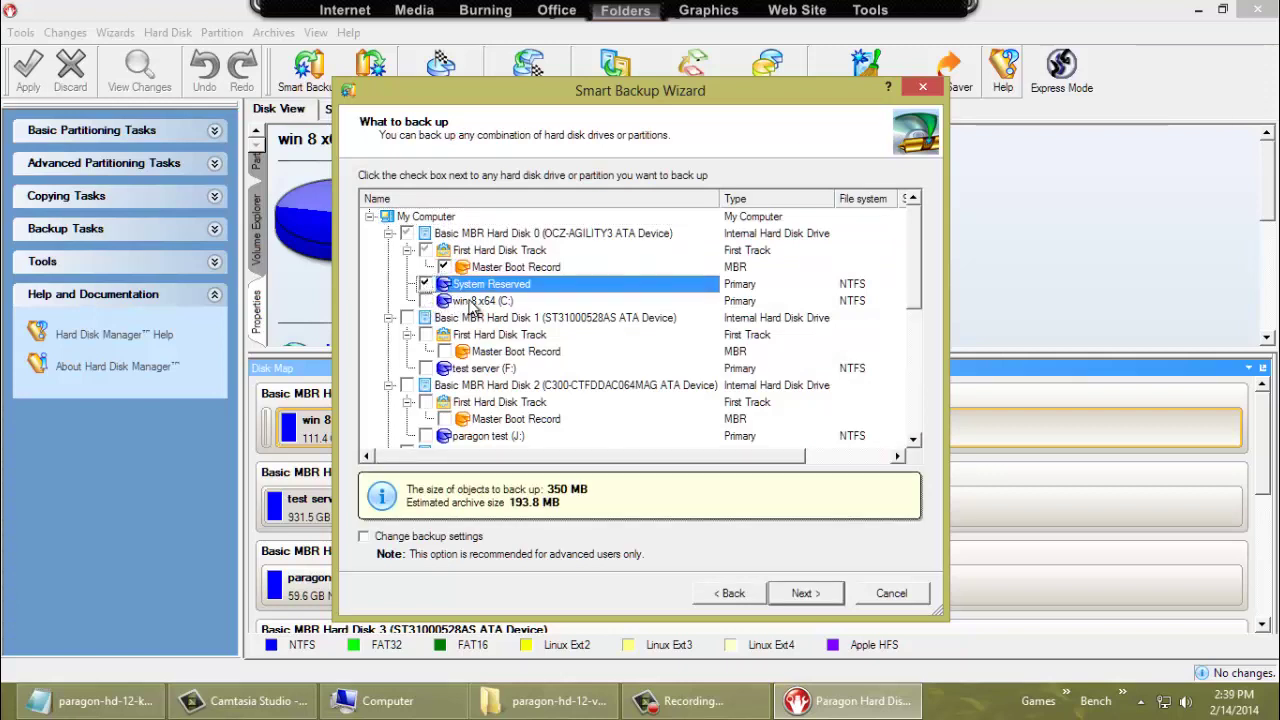
{"action": "left_click", "coordinate": [425, 301]}
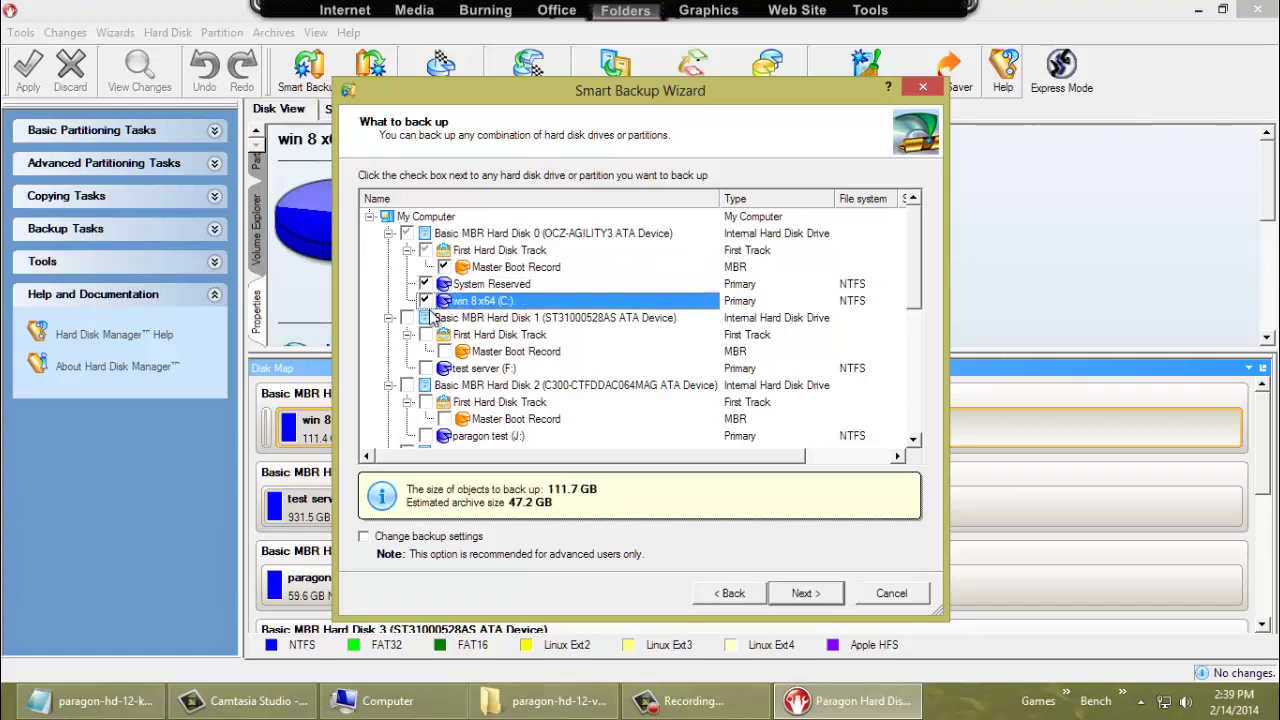
{"action": "left_click", "coordinate": [803, 594]}
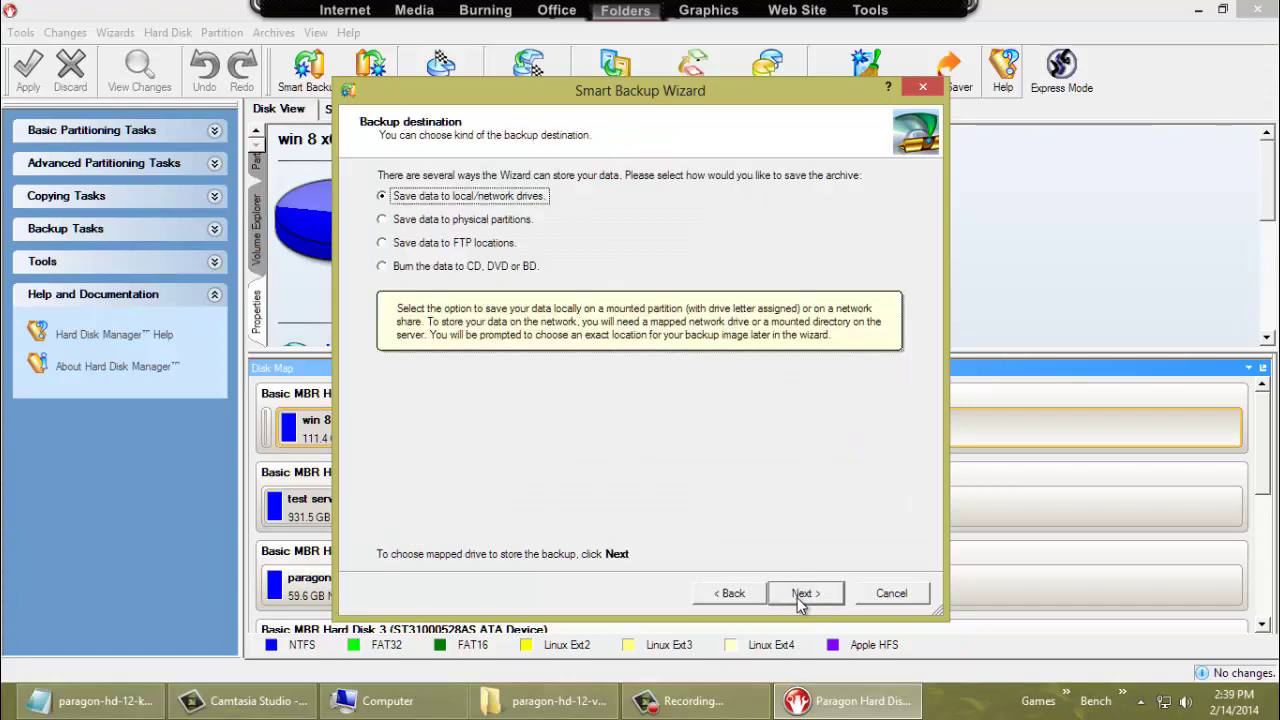
- Set the backup destination to the local drive documents (D:) and name the archive win8-2-14-2014
{"action": "left_click", "coordinate": [802, 594]}
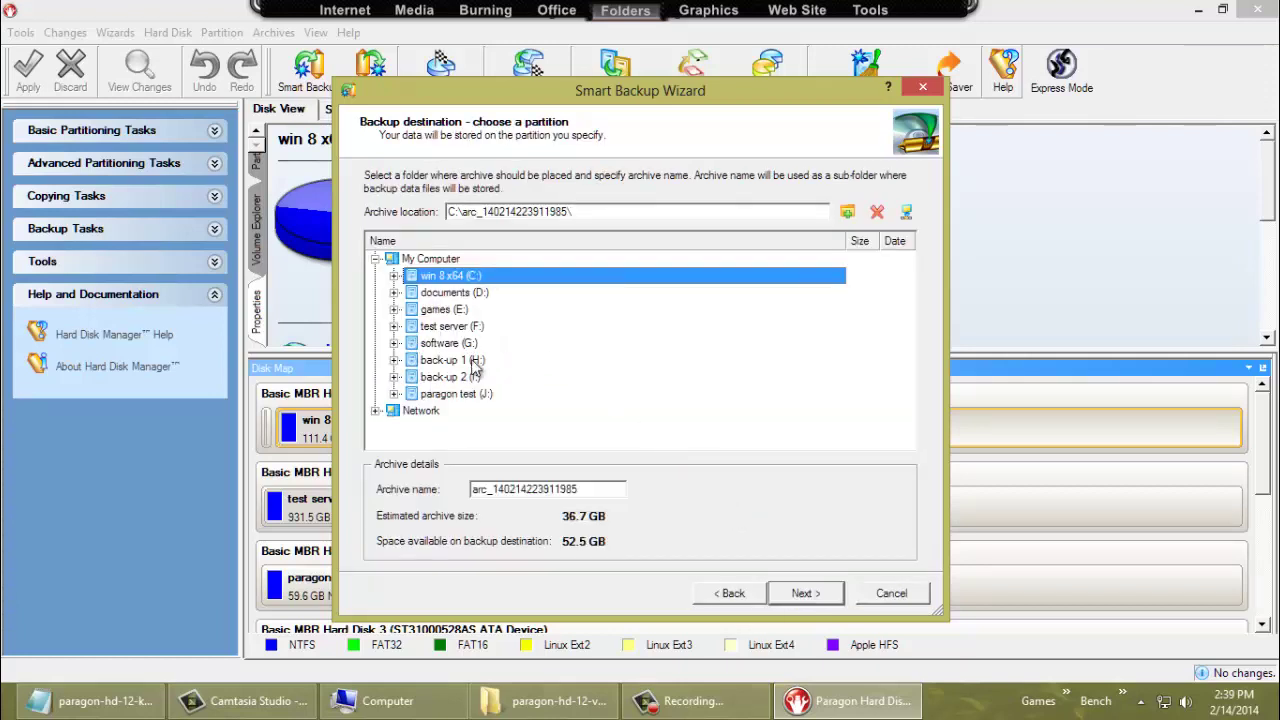
{"action": "left_click", "coordinate": [416, 298]}
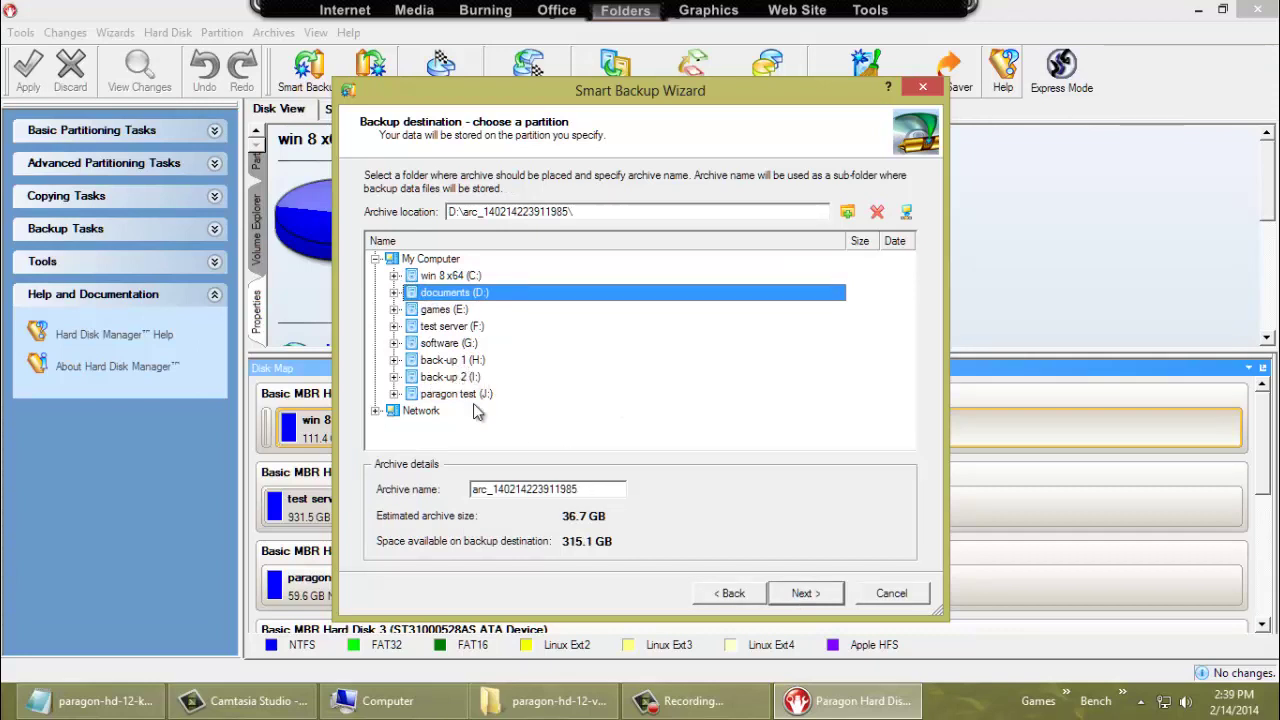
{"action": "double_click", "coordinate": [594, 492]}
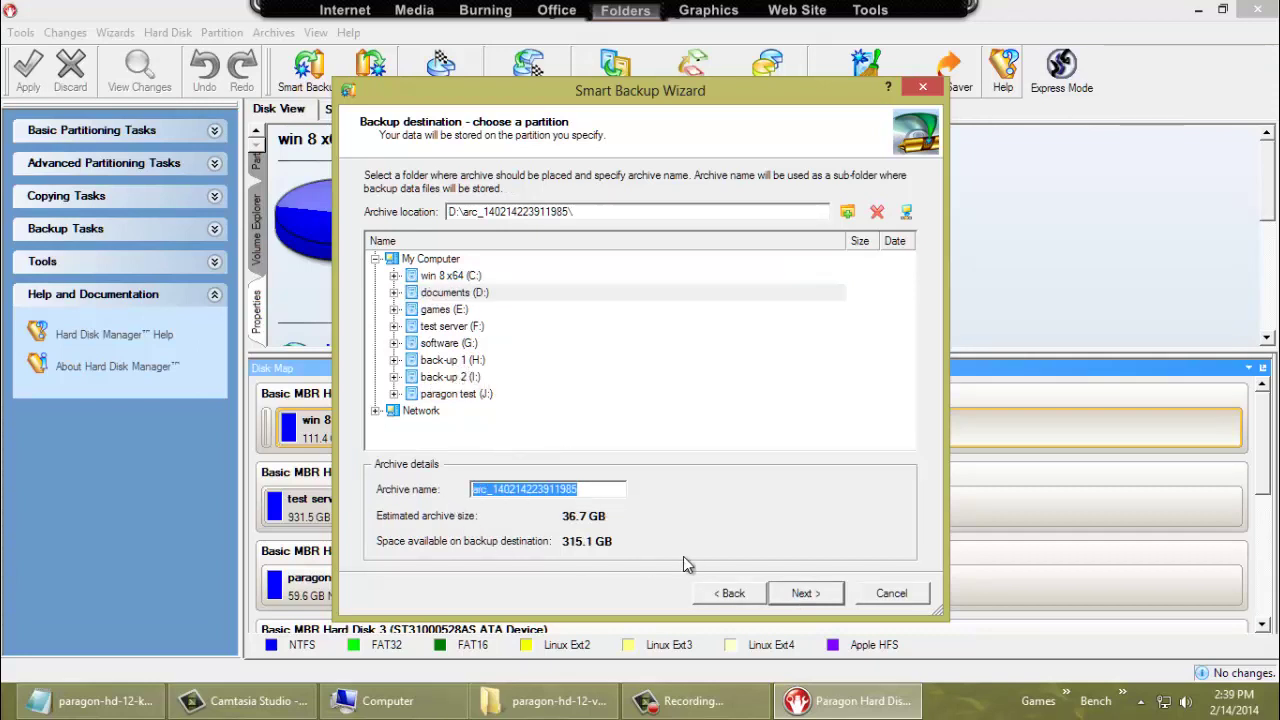
{"action": "type", "text": "wi"}
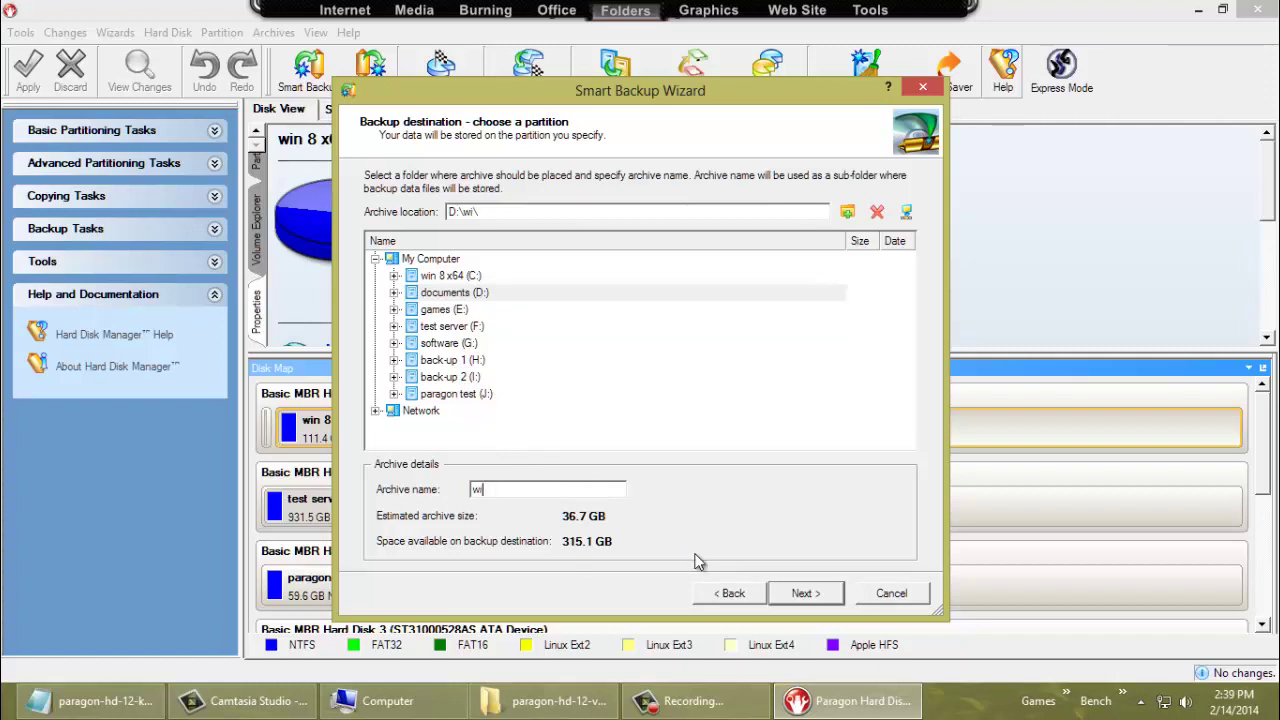
{"action": "type", "text": "n8-214"}
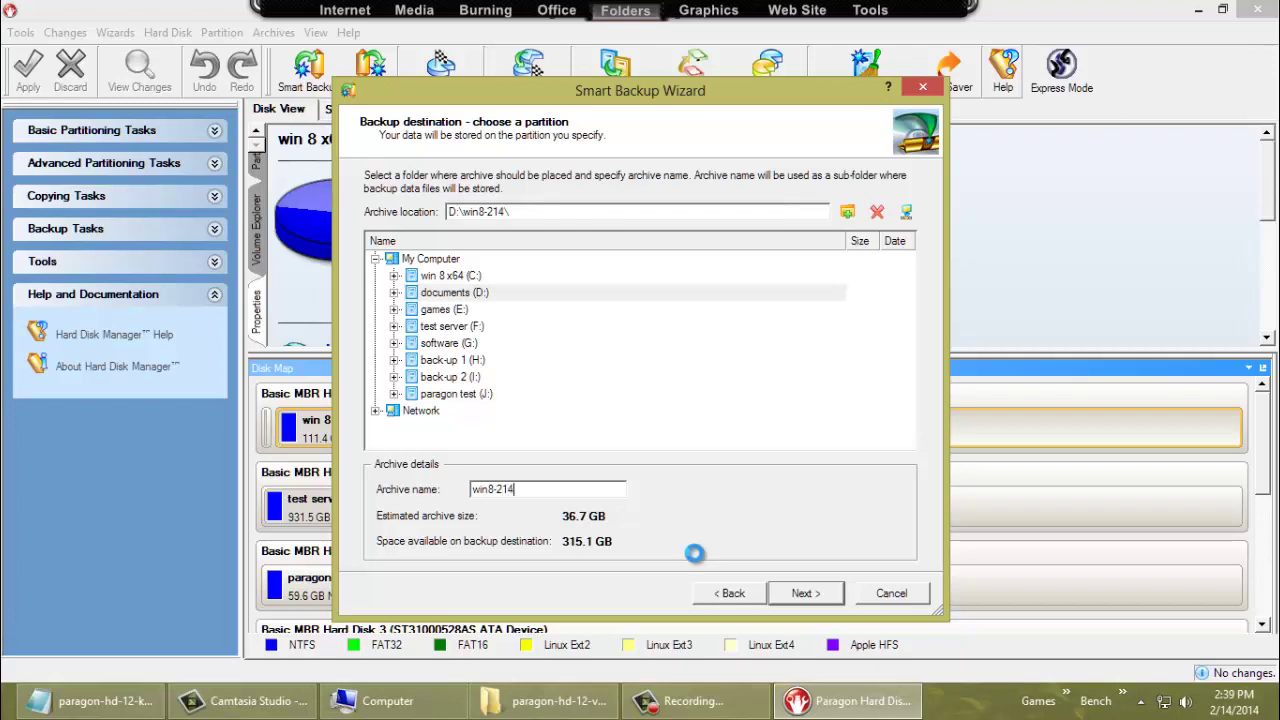
{"action": "key", "text": "BackSpace"}
{"action": "key", "text": "BackSpace"}
{"action": "type", "text": "-14-2014"}
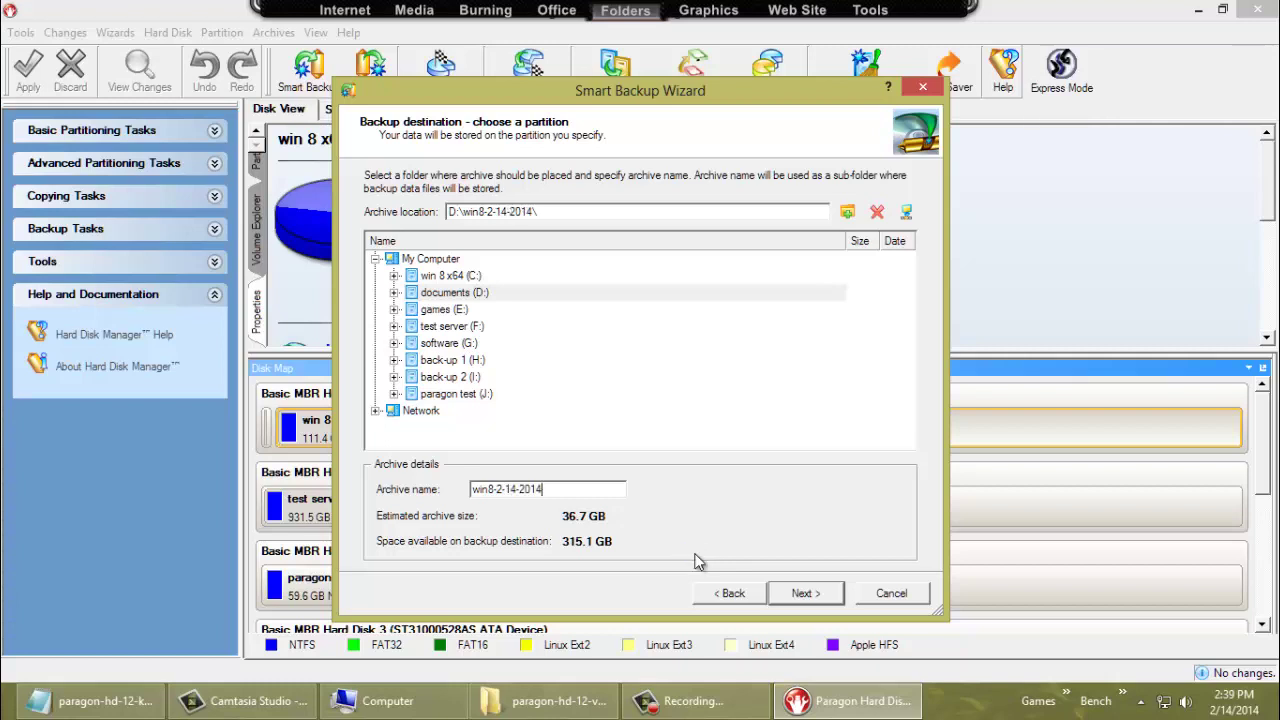
{"action": "left_click", "coordinate": [791, 596]}
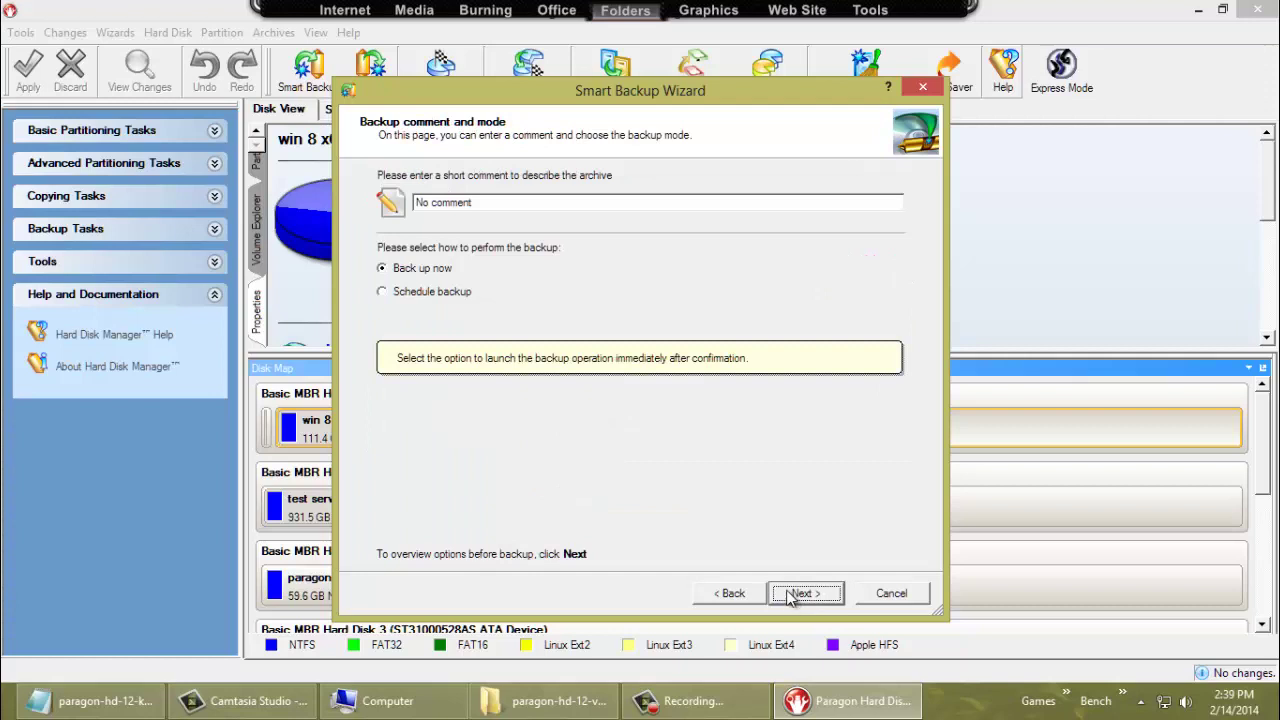
- Keep the Back up now mode, accept the backup summary and finish the Smart Backup Wizard
{"action": "left_click", "coordinate": [791, 596]}
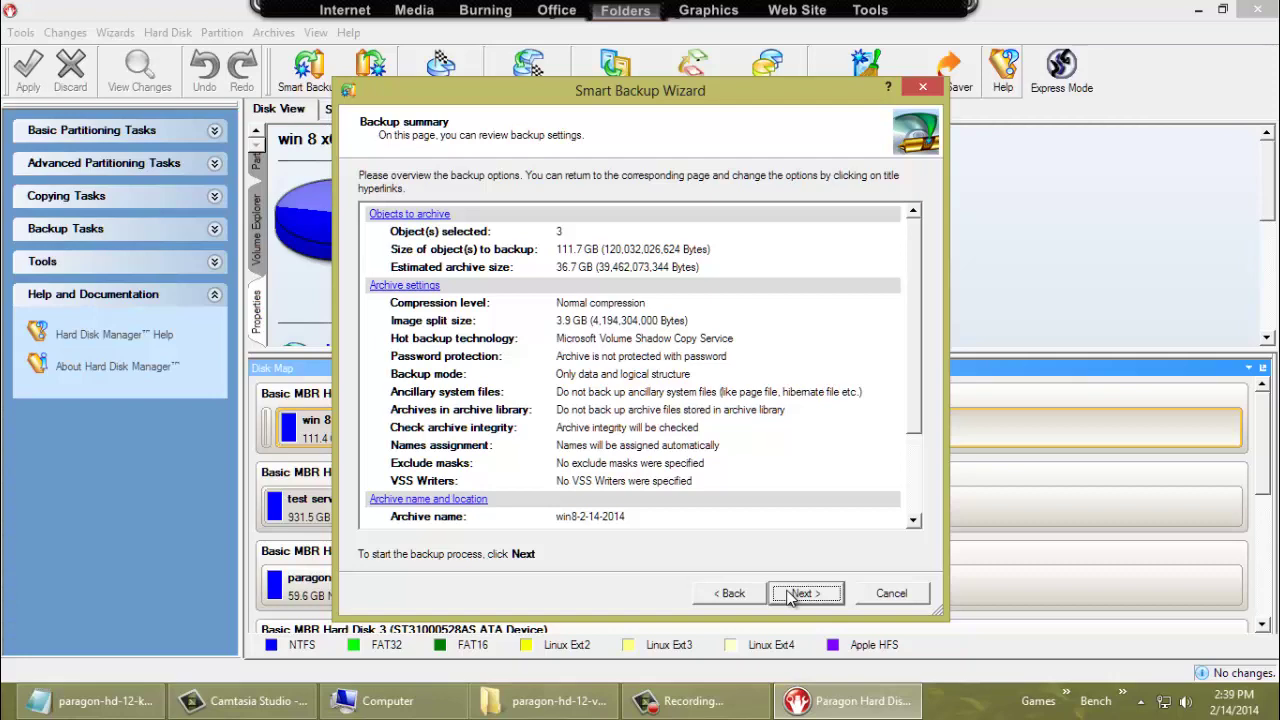
{"action": "left_click", "coordinate": [791, 596]}
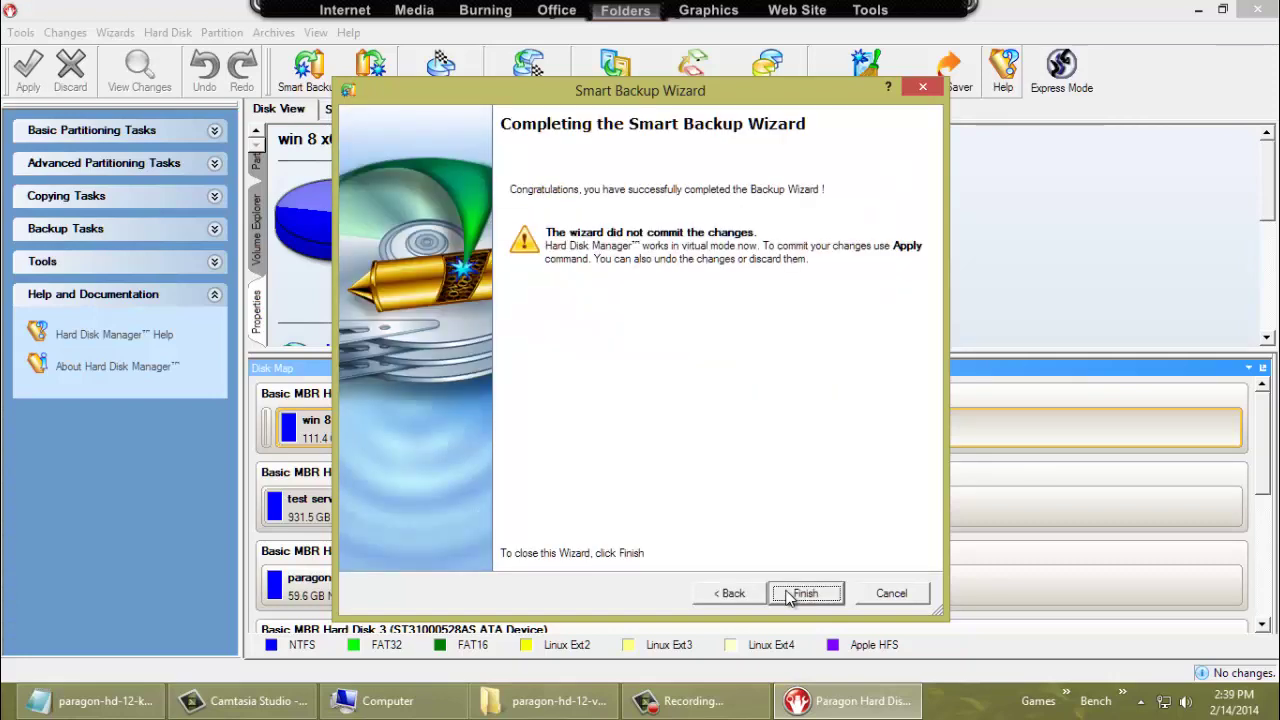
{"action": "left_click", "coordinate": [805, 593]}
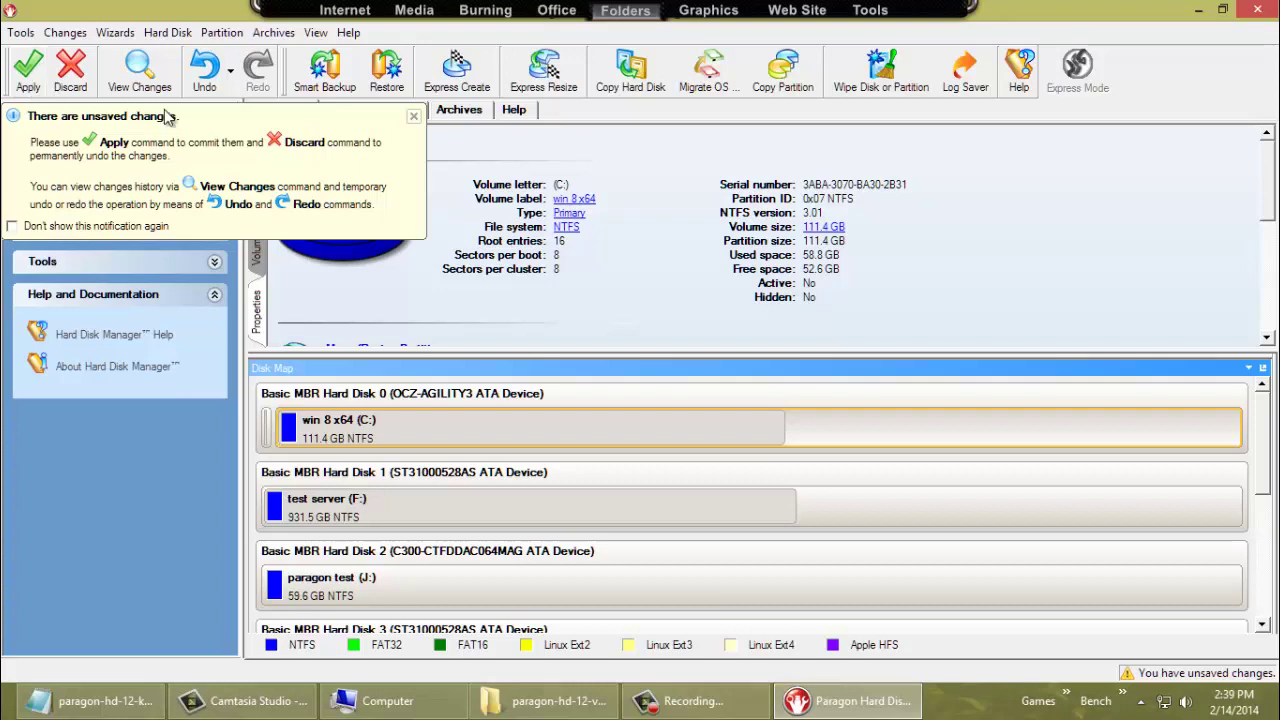
- Start the Restore Wizard and add the archive asus-ramp-3-i7-win8-x64-full-1-21-2014.pbf from D:\HD-Image to the archive database
{"action": "left_click", "coordinate": [381, 84]}
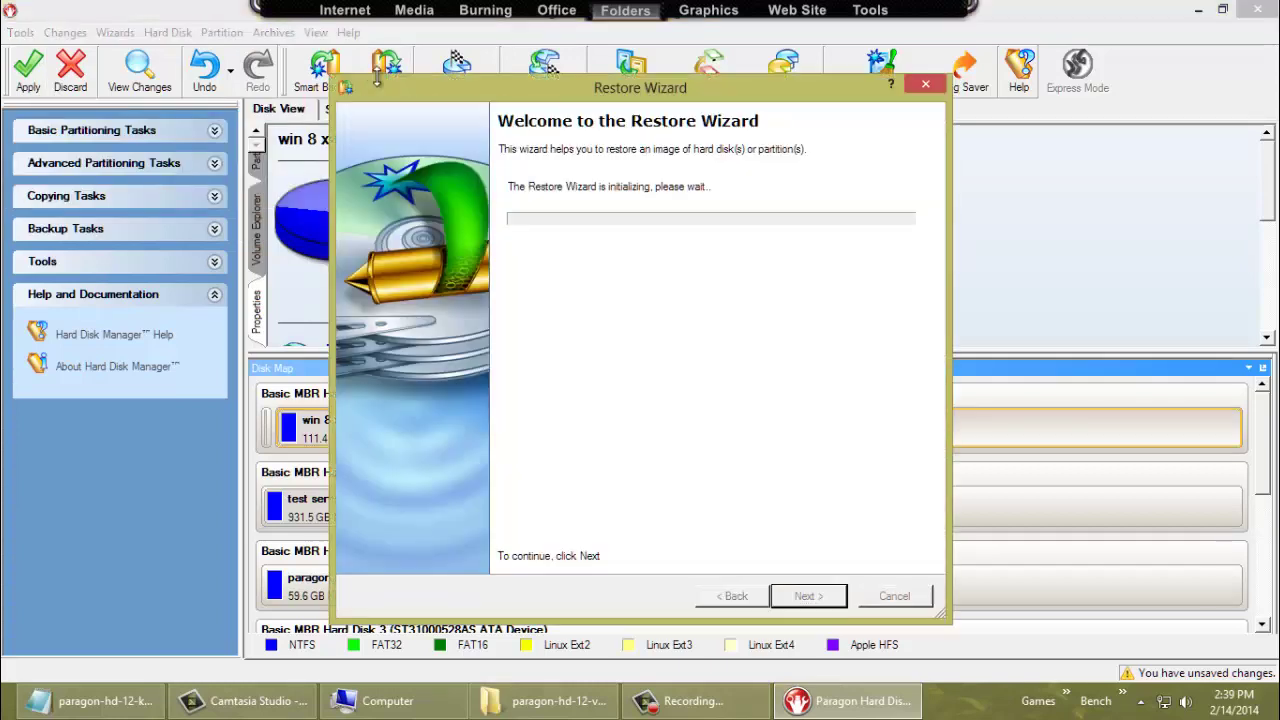
{"action": "left_click", "coordinate": [824, 596]}
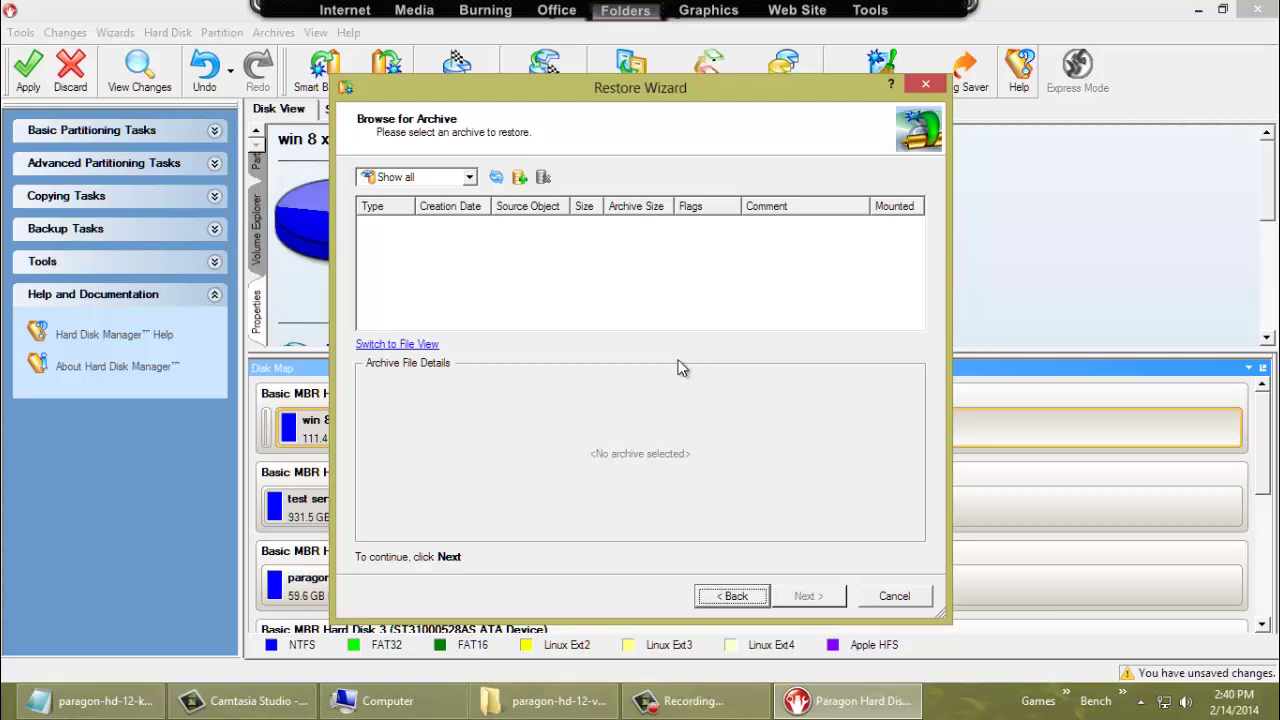
{"action": "left_click", "coordinate": [527, 184]}
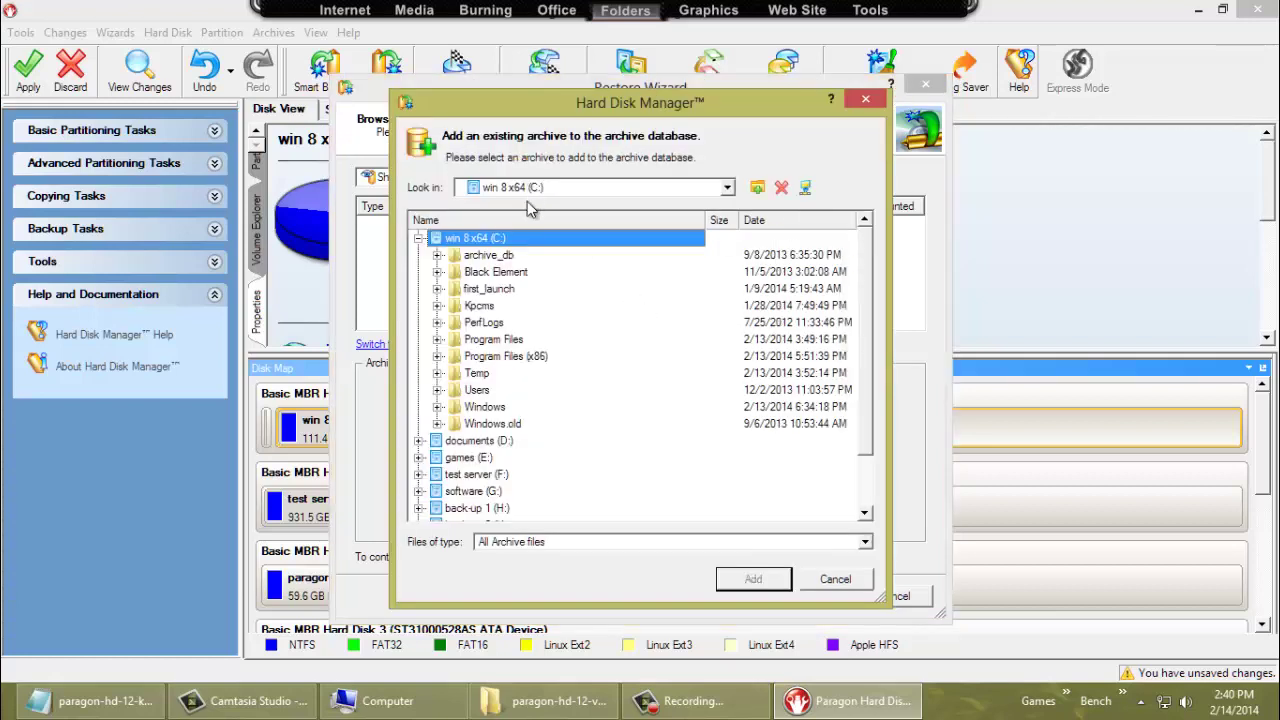
{"action": "left_click", "coordinate": [419, 239]}
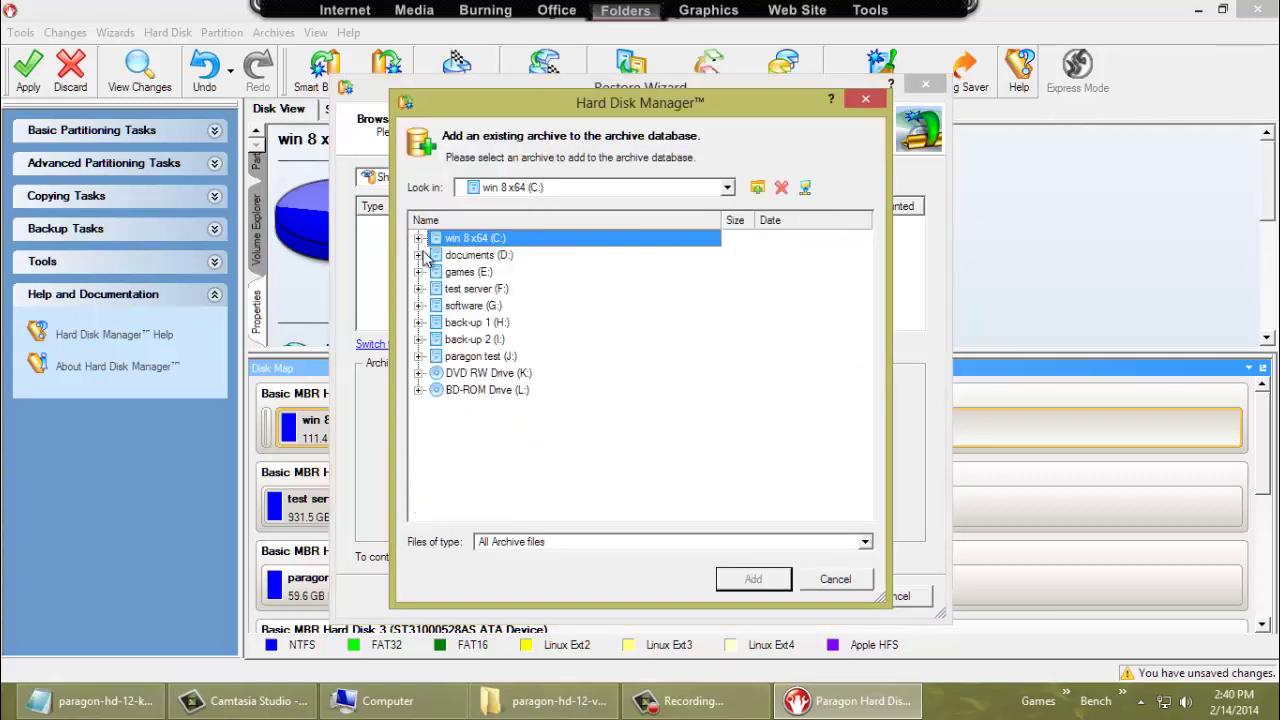
{"action": "left_click", "coordinate": [419, 255]}
{"action": "left_click", "coordinate": [437, 288]}
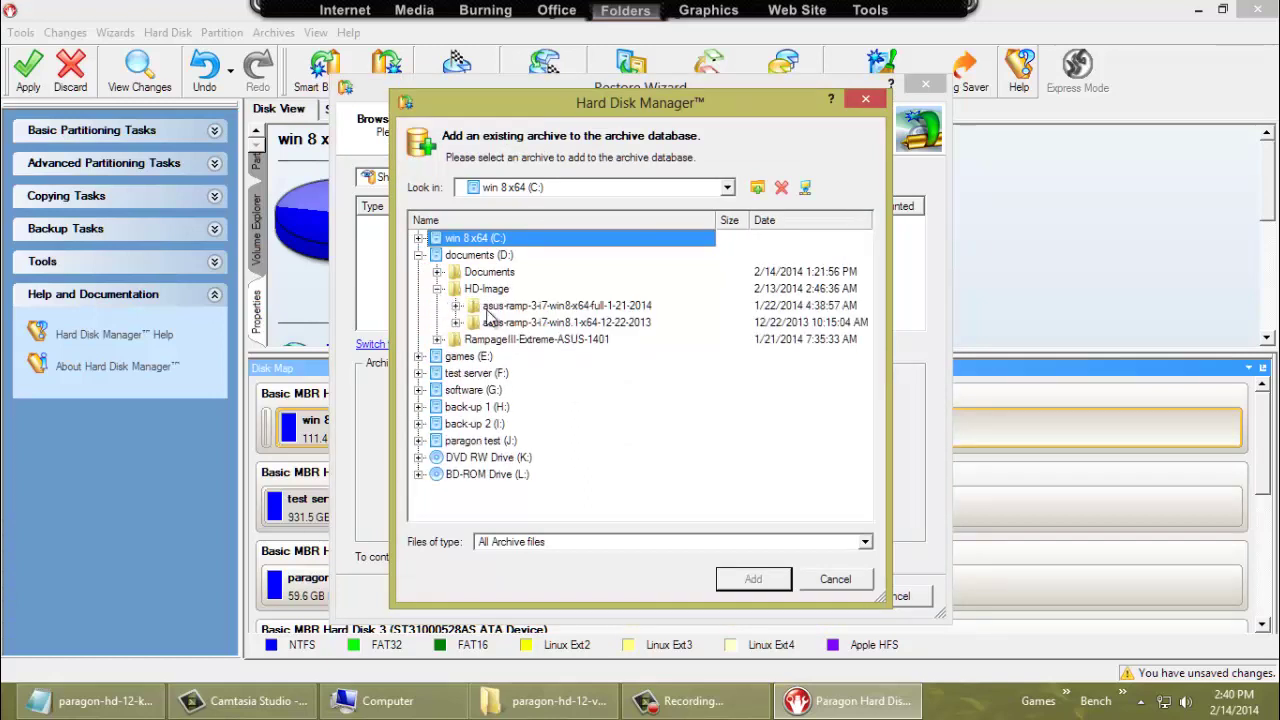
{"action": "left_click", "coordinate": [455, 305]}
{"action": "left_click", "coordinate": [531, 325]}
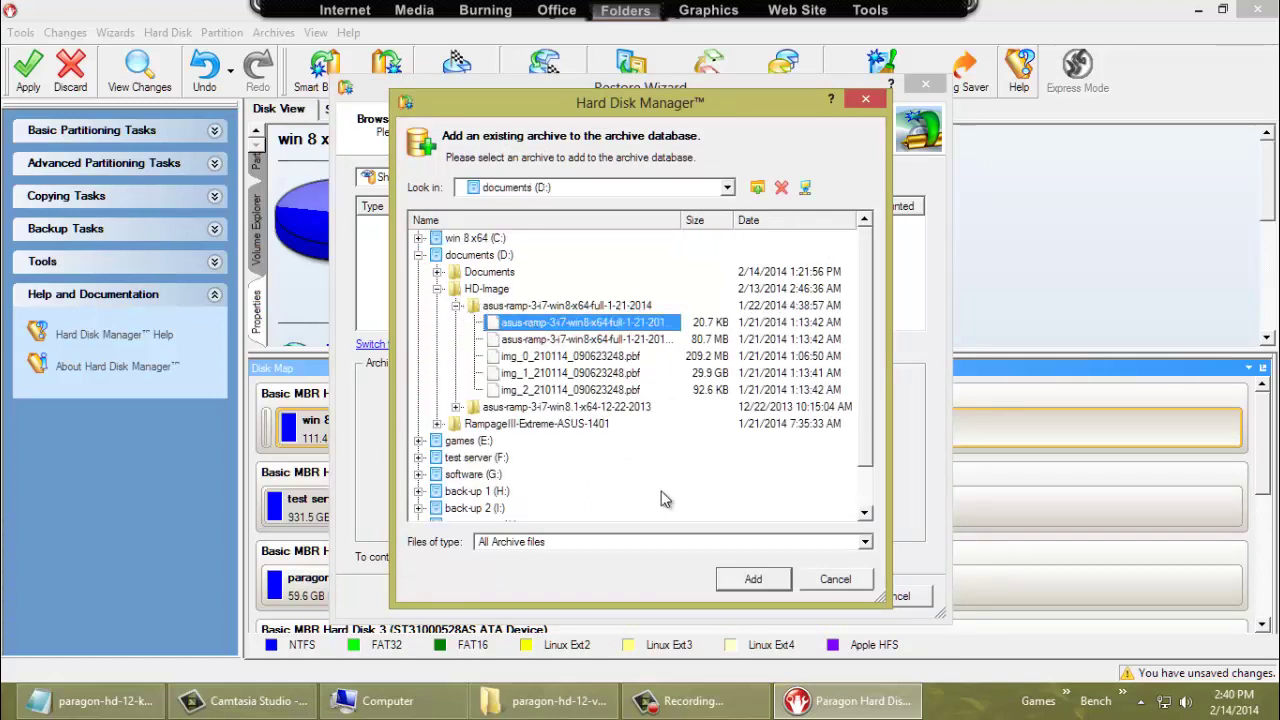
{"action": "left_click", "coordinate": [751, 582]}
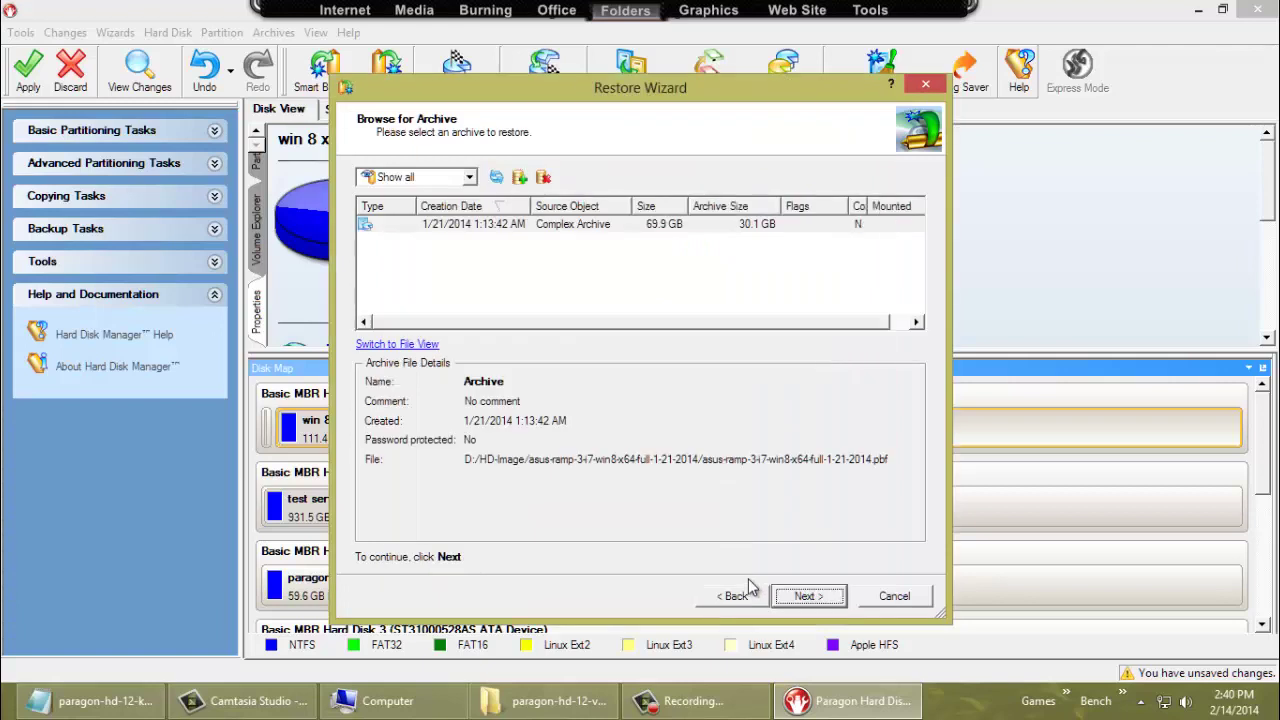
- Choose the 1/21/2014 complex archive and its System Reserved partition as the item to restore
{"action": "left_click", "coordinate": [563, 227]}
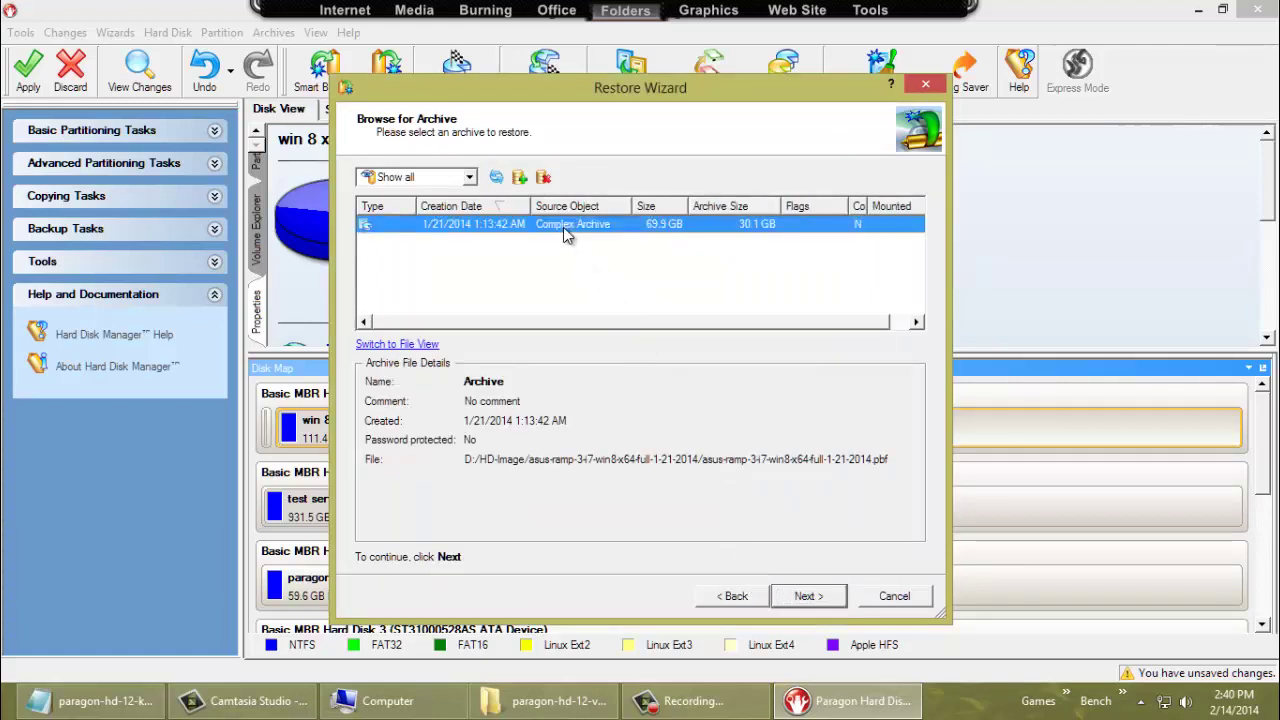
{"action": "left_click", "coordinate": [806, 596]}
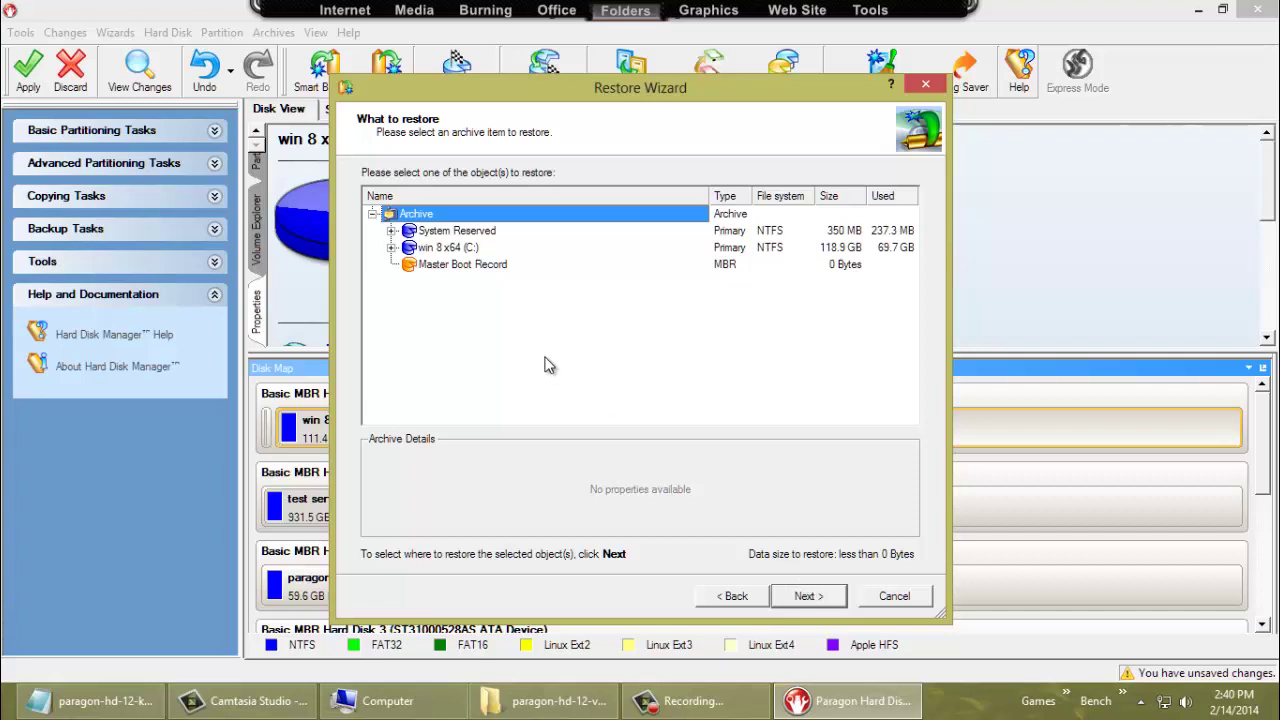
{"action": "left_click", "coordinate": [456, 232]}
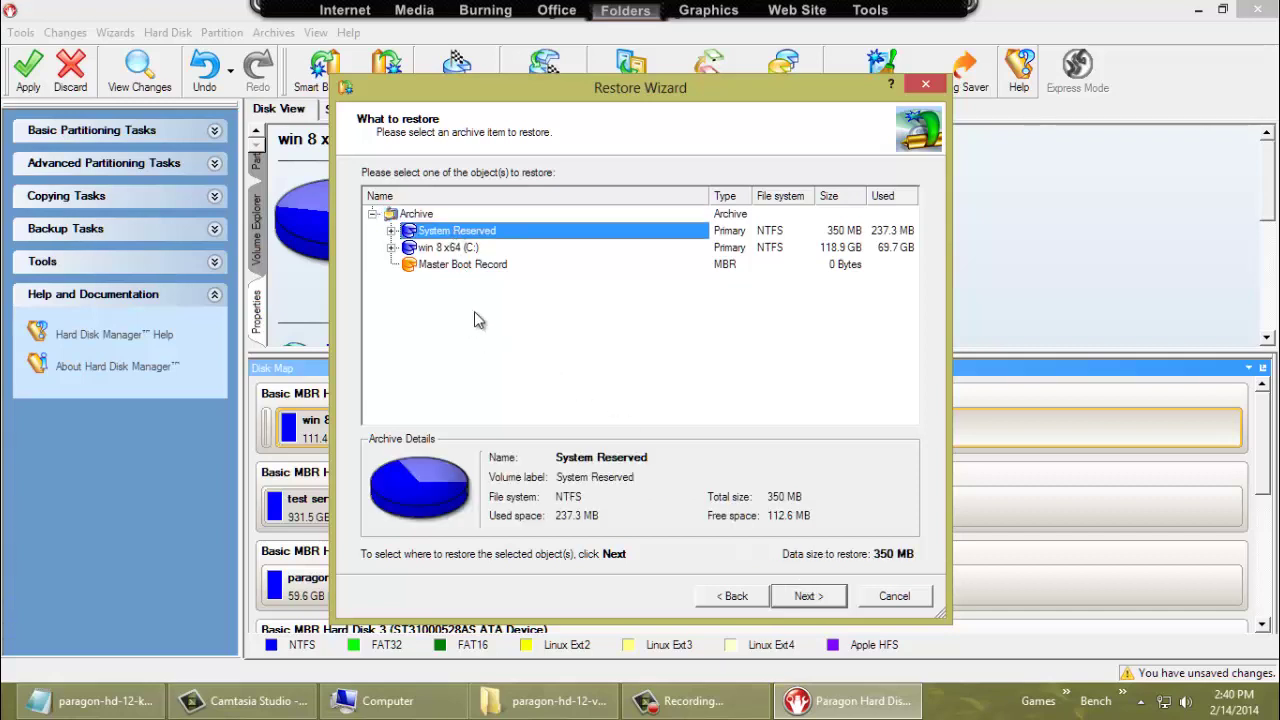
{"action": "left_click", "coordinate": [806, 597]}
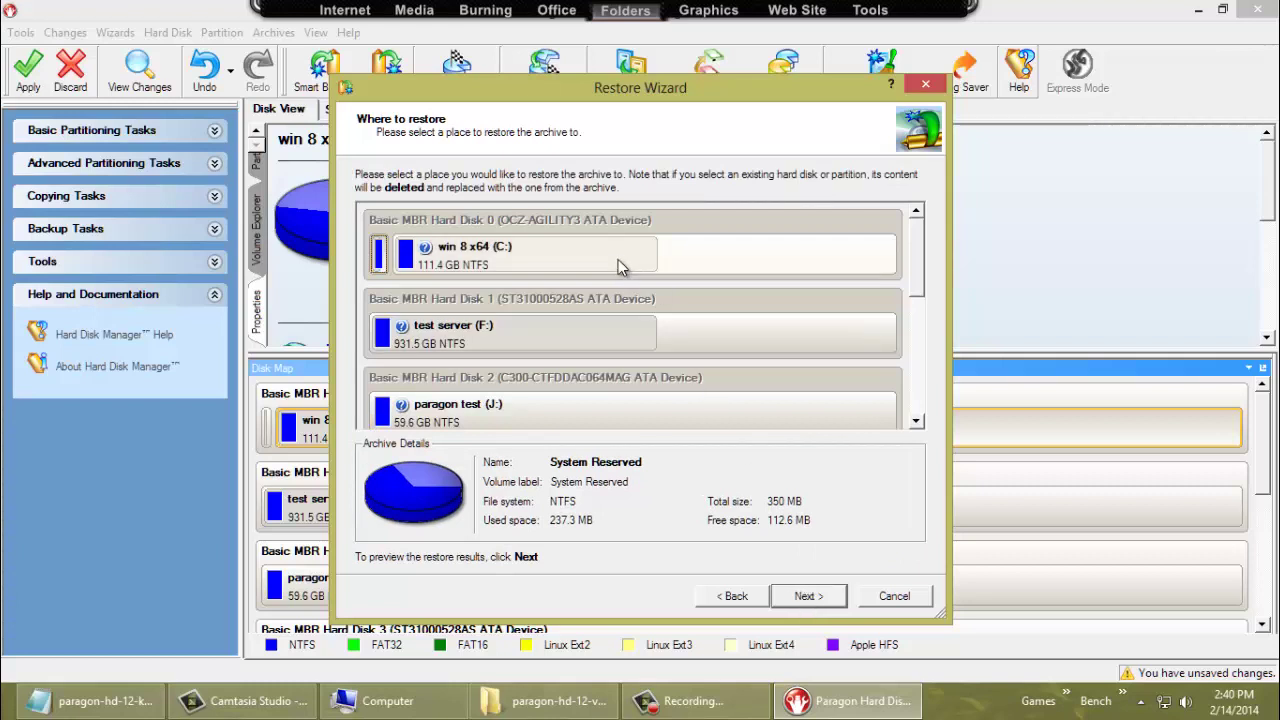
- Restore onto the small first partition of Hard Disk 0, keeping the proposed size and no drive letter, and finish the wizard
{"action": "left_click", "coordinate": [380, 258]}
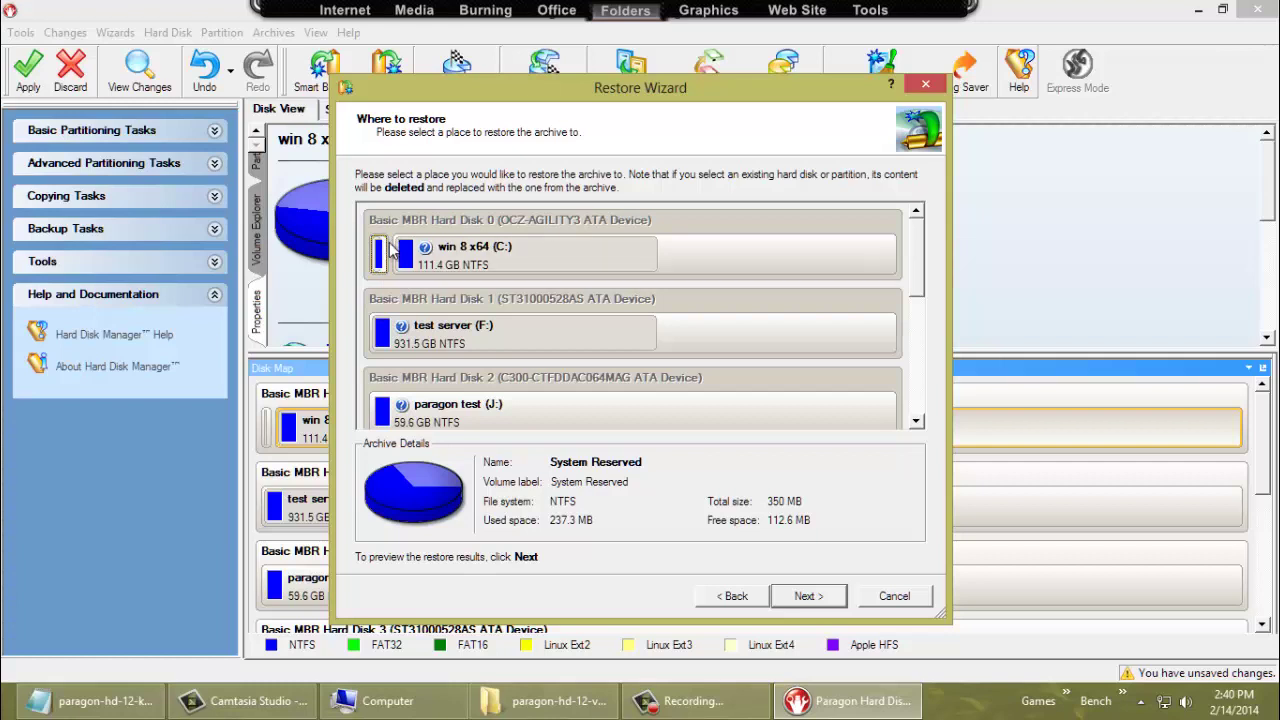
{"action": "mouse_move", "coordinate": [390, 256]}
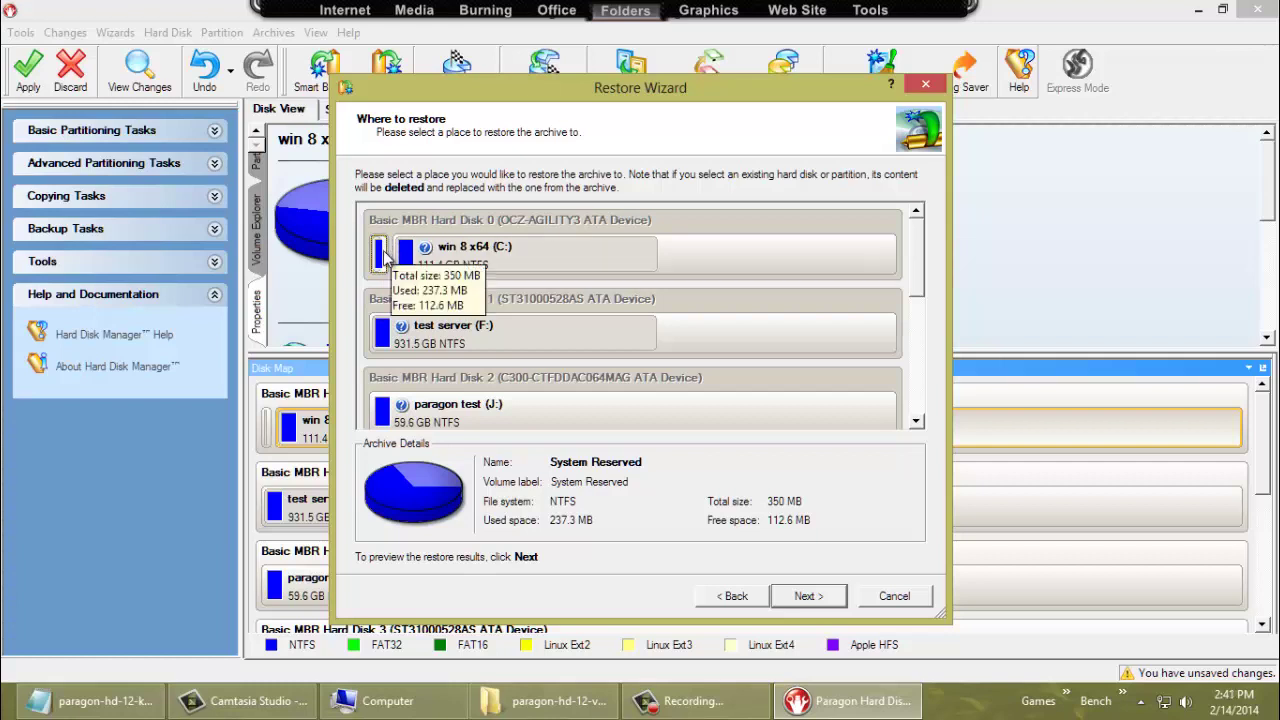
{"action": "left_click", "coordinate": [805, 596]}
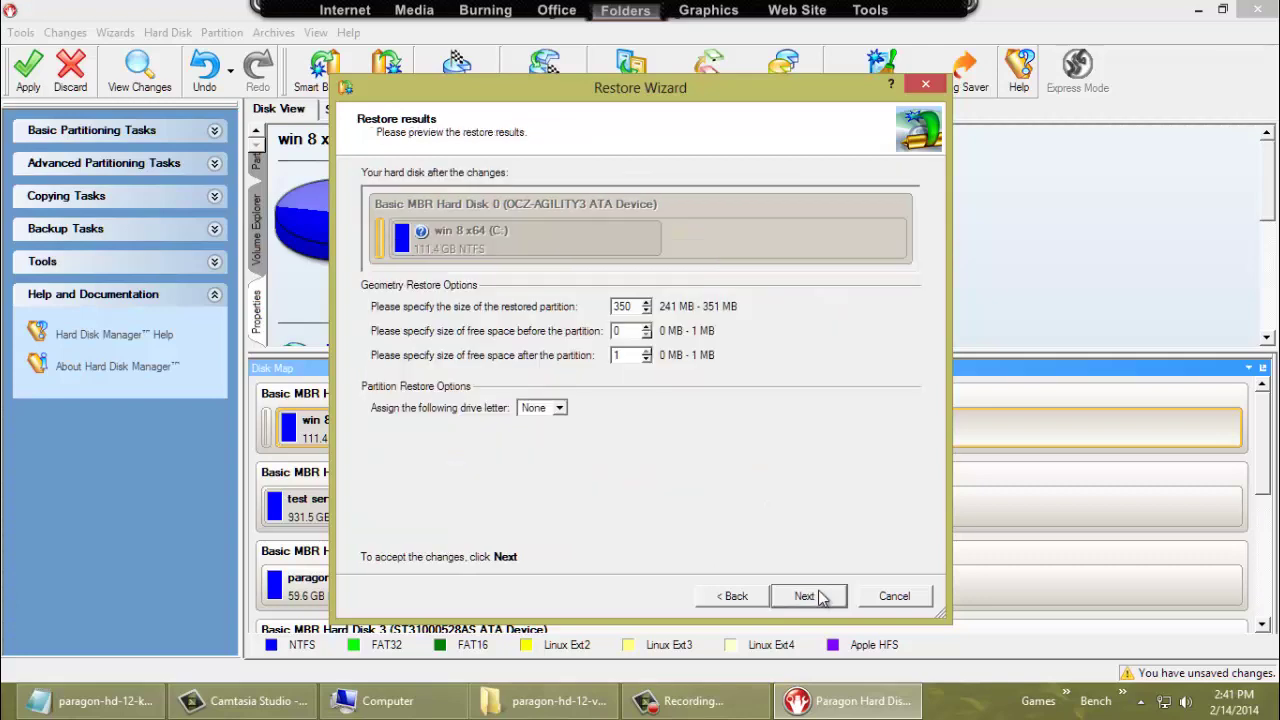
{"action": "left_click", "coordinate": [818, 596]}
{"action": "left_click", "coordinate": [814, 595]}
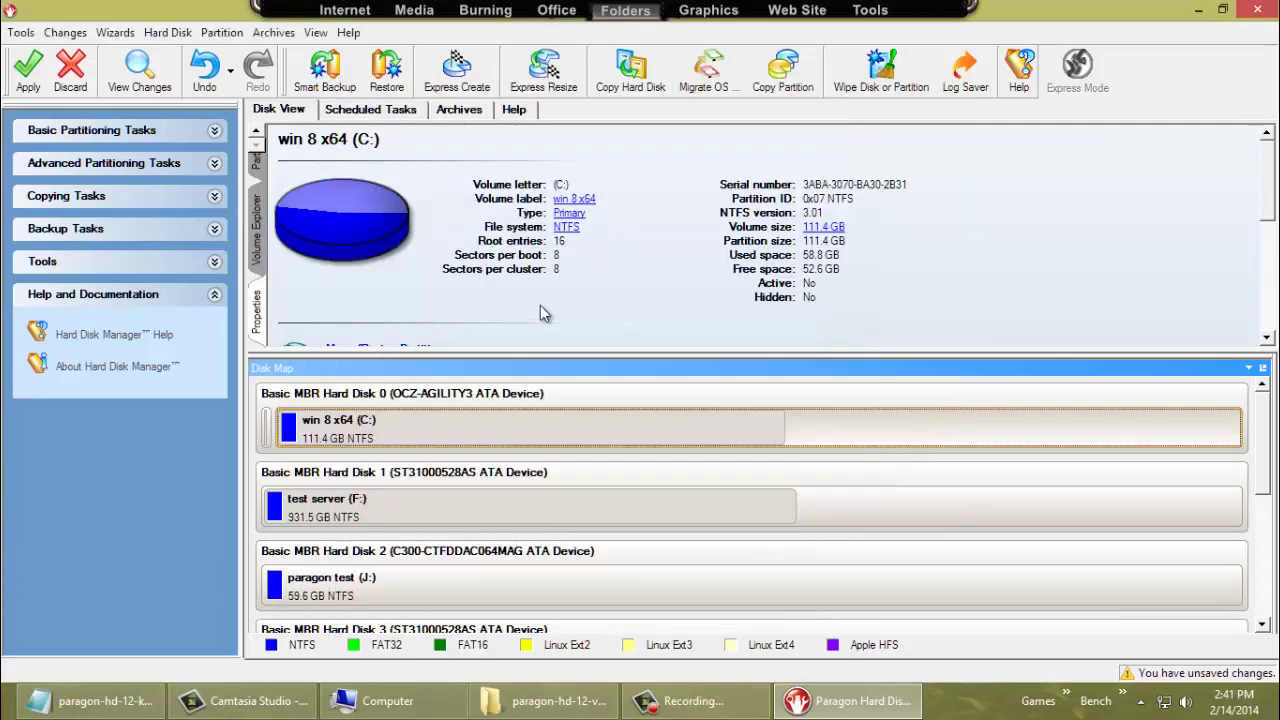
- Start another restore from the 1/21/2014 archive, selecting win 8 x64 (C:) as the item to restore
{"action": "left_click", "coordinate": [386, 88]}
{"action": "left_click", "coordinate": [805, 596]}
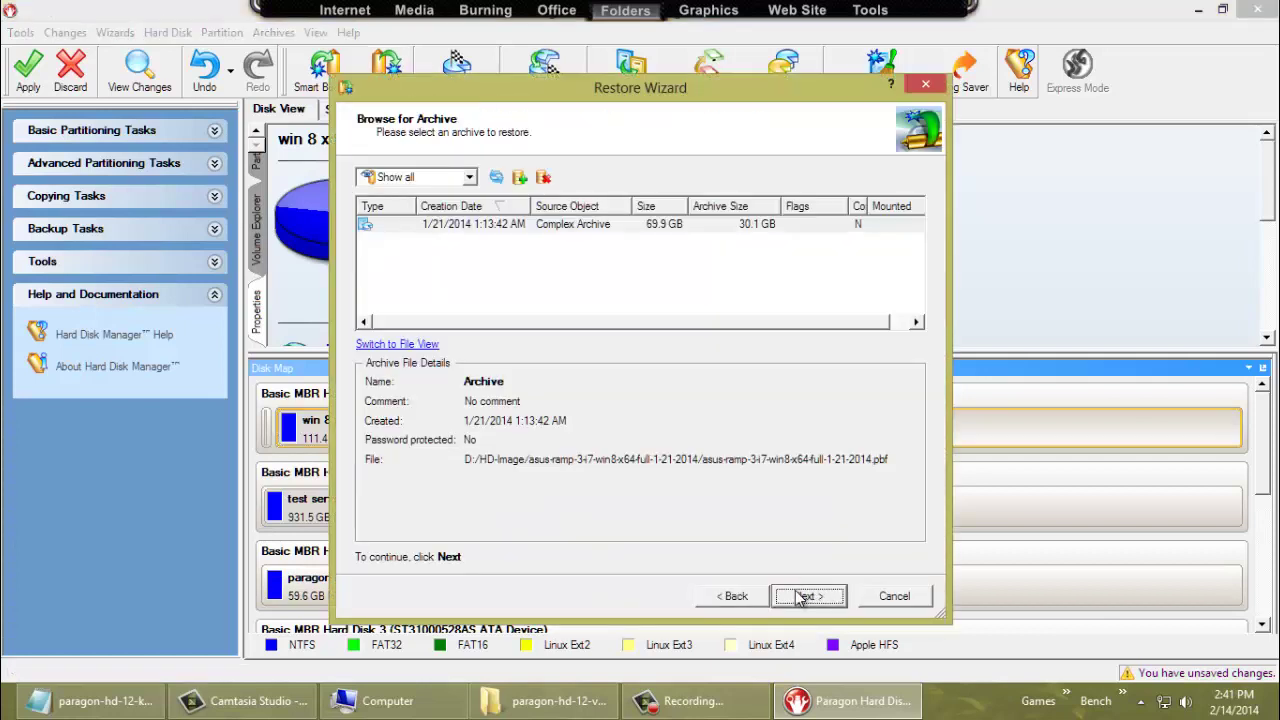
{"action": "left_click", "coordinate": [600, 229]}
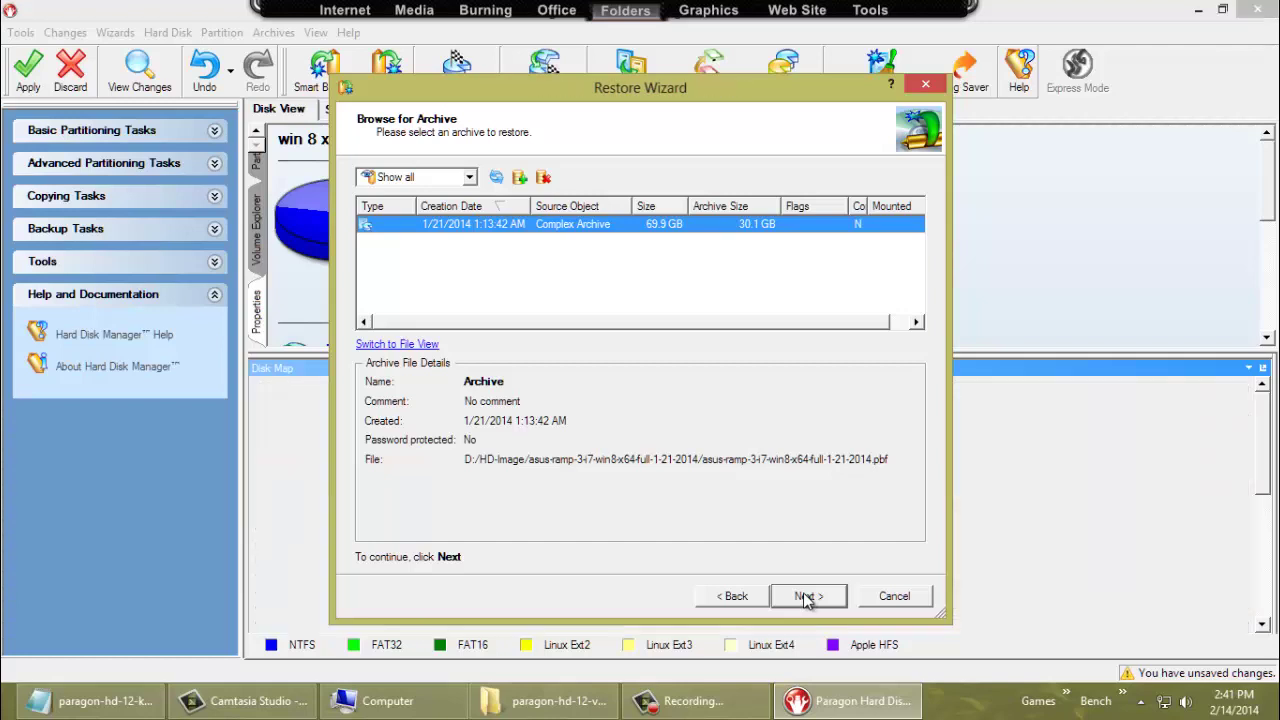
{"action": "left_click", "coordinate": [806, 596]}
{"action": "left_click", "coordinate": [432, 249]}
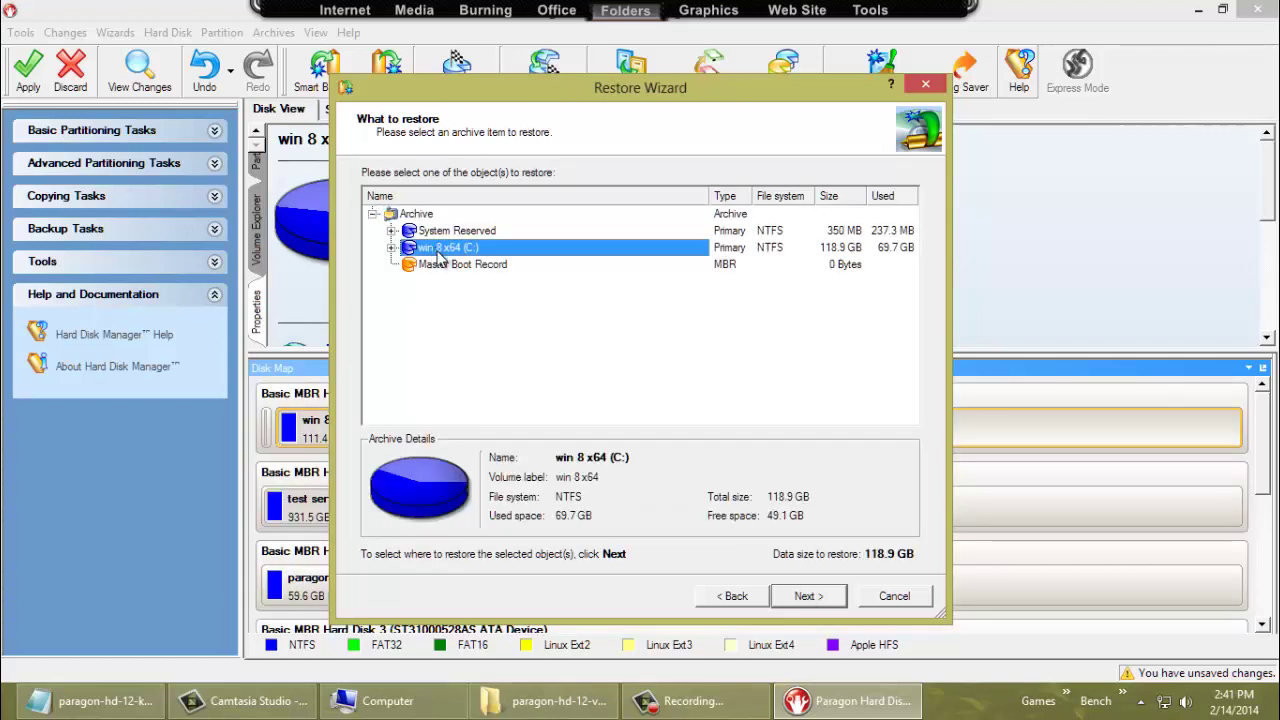
{"action": "left_click", "coordinate": [805, 597]}
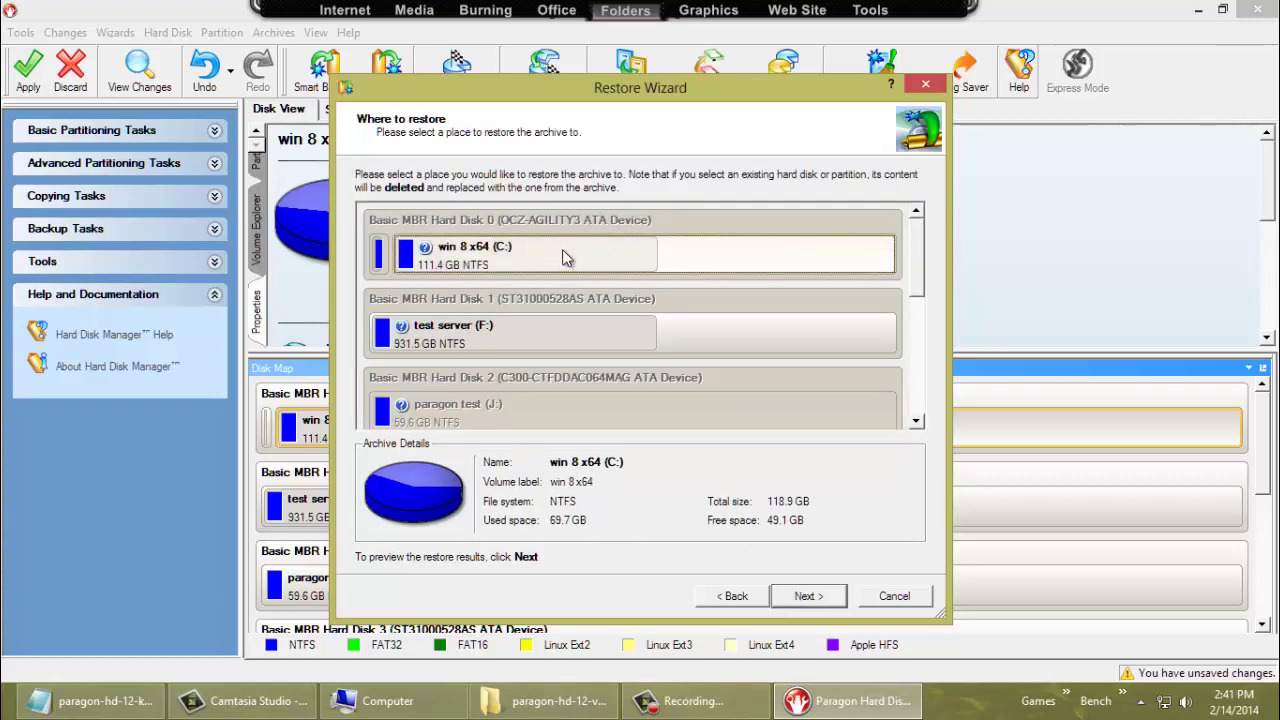
- Keep win 8 x64 (C:) on Hard Disk 0 as the restore target, accept the proposed partition size and finish the wizard
{"action": "mouse_move", "coordinate": [562, 250]}
{"action": "left_click", "coordinate": [801, 597]}
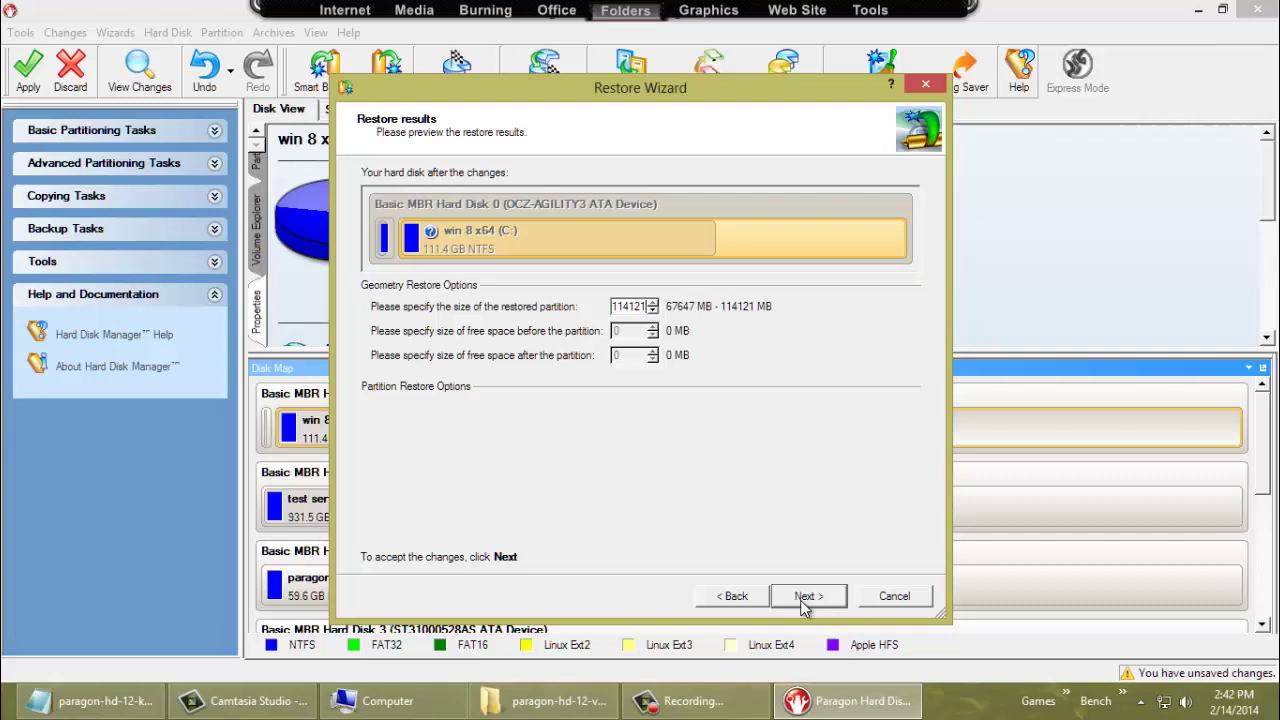
{"action": "left_click", "coordinate": [806, 597]}
{"action": "left_click", "coordinate": [806, 597]}
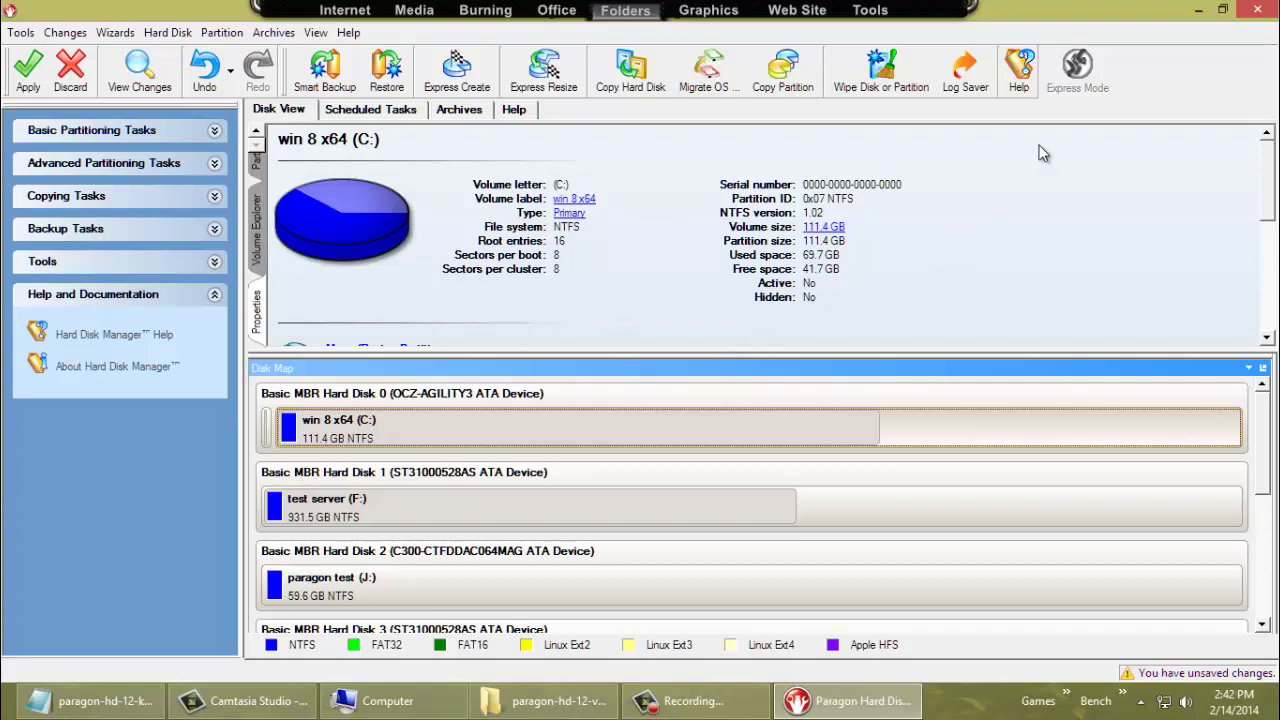
- Quit Hard Disk Manager and cancel all pending operations
{"action": "left_click", "coordinate": [1254, 14]}
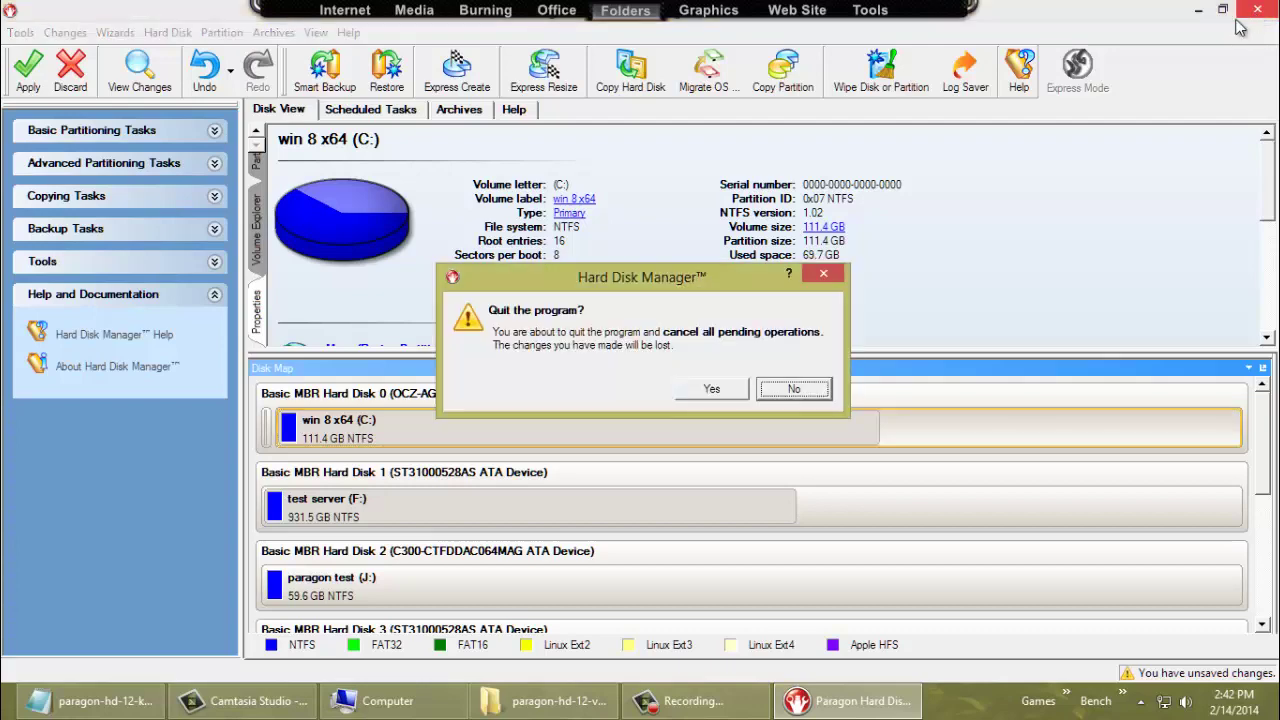
{"action": "left_click", "coordinate": [705, 389]}
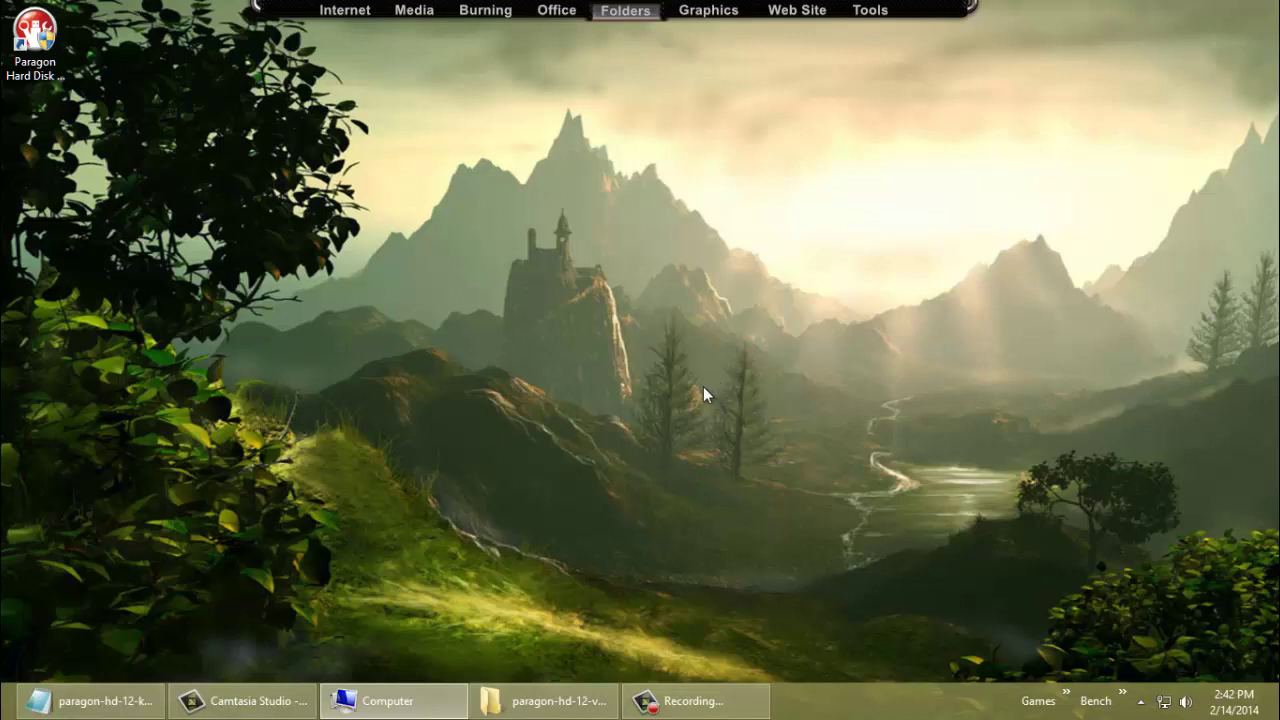
- In File Explorer, open the properties of the admin profile's Documents folder and examine its target location
{"action": "left_click", "coordinate": [412, 704]}
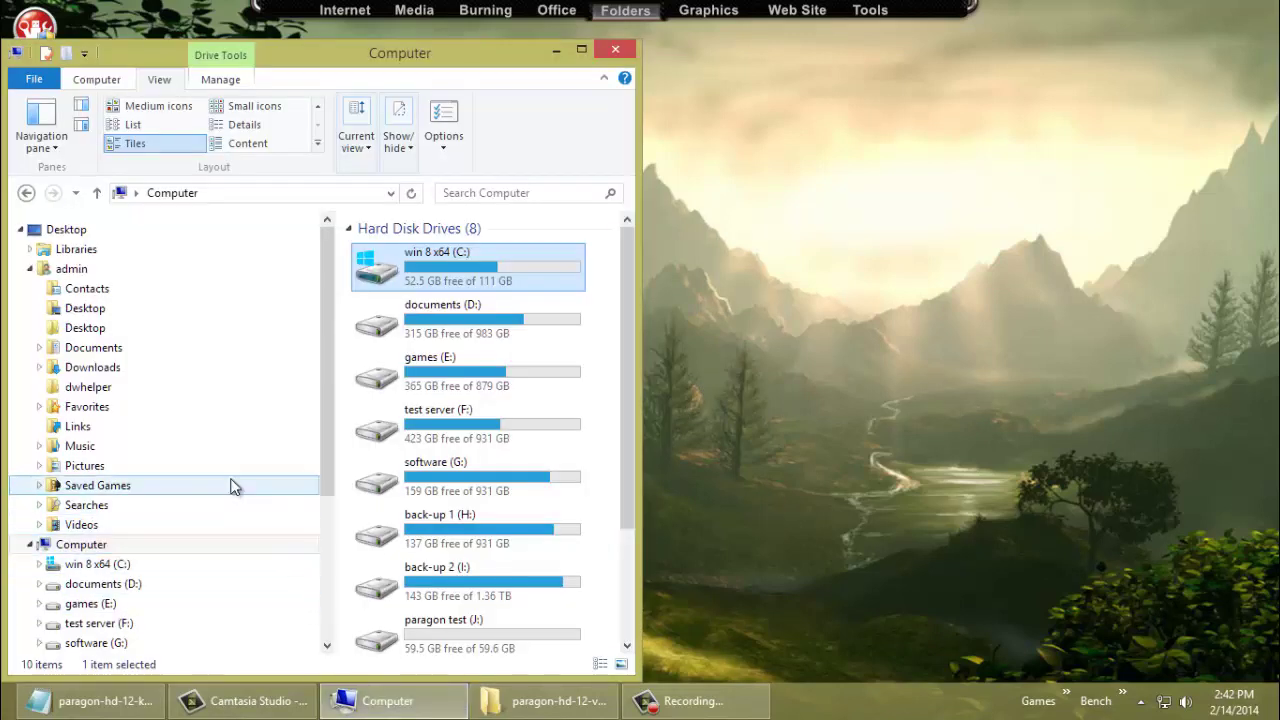
{"action": "right_click", "coordinate": [113, 353]}
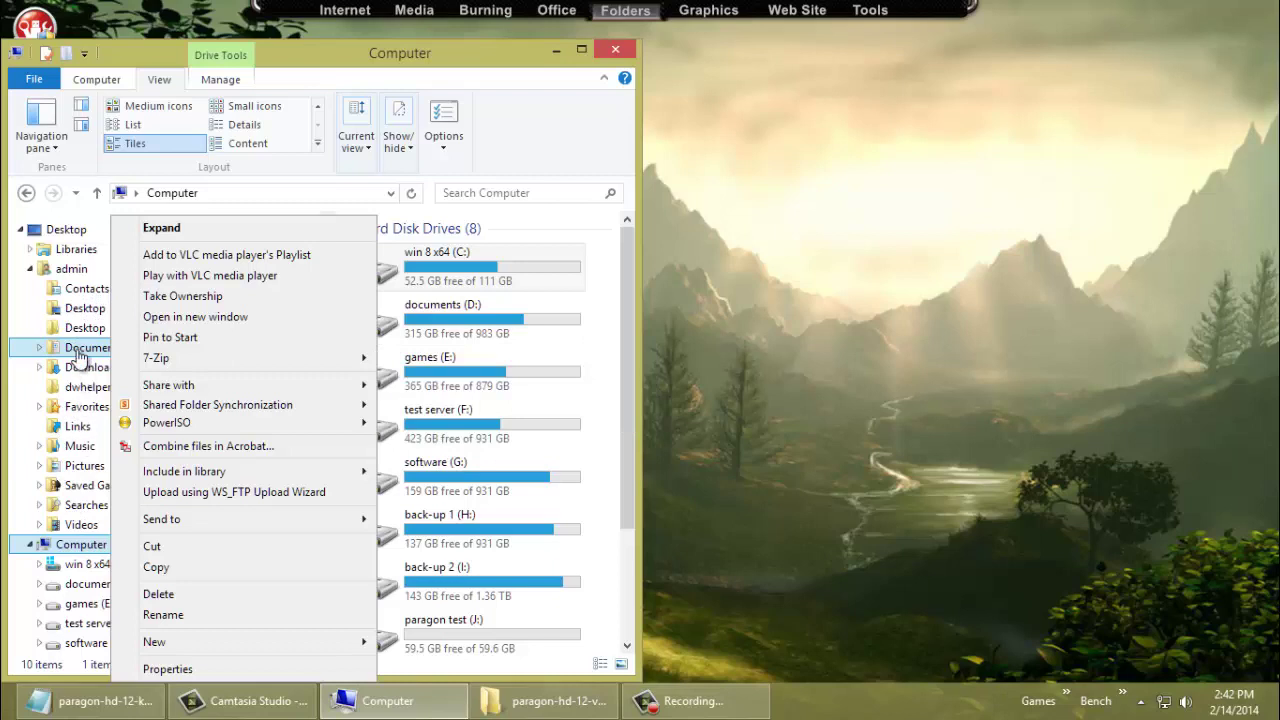
{"action": "left_click", "coordinate": [167, 669]}
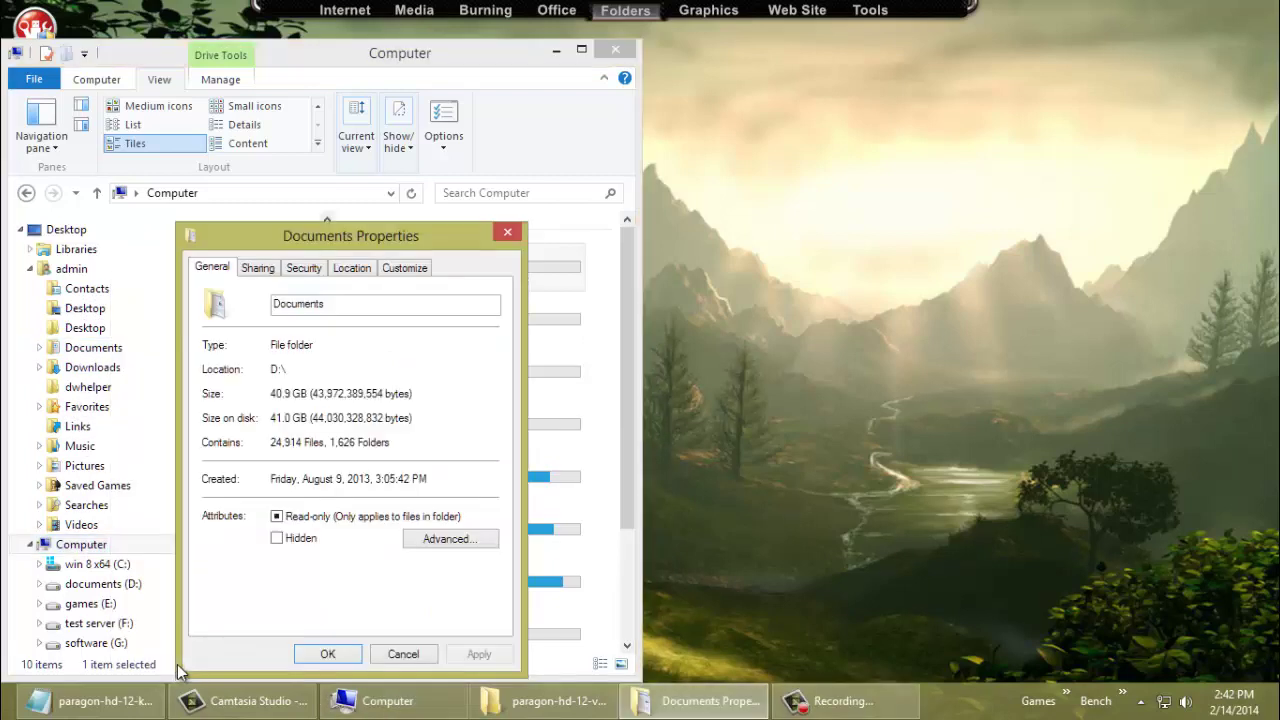
{"action": "left_click", "coordinate": [339, 270]}
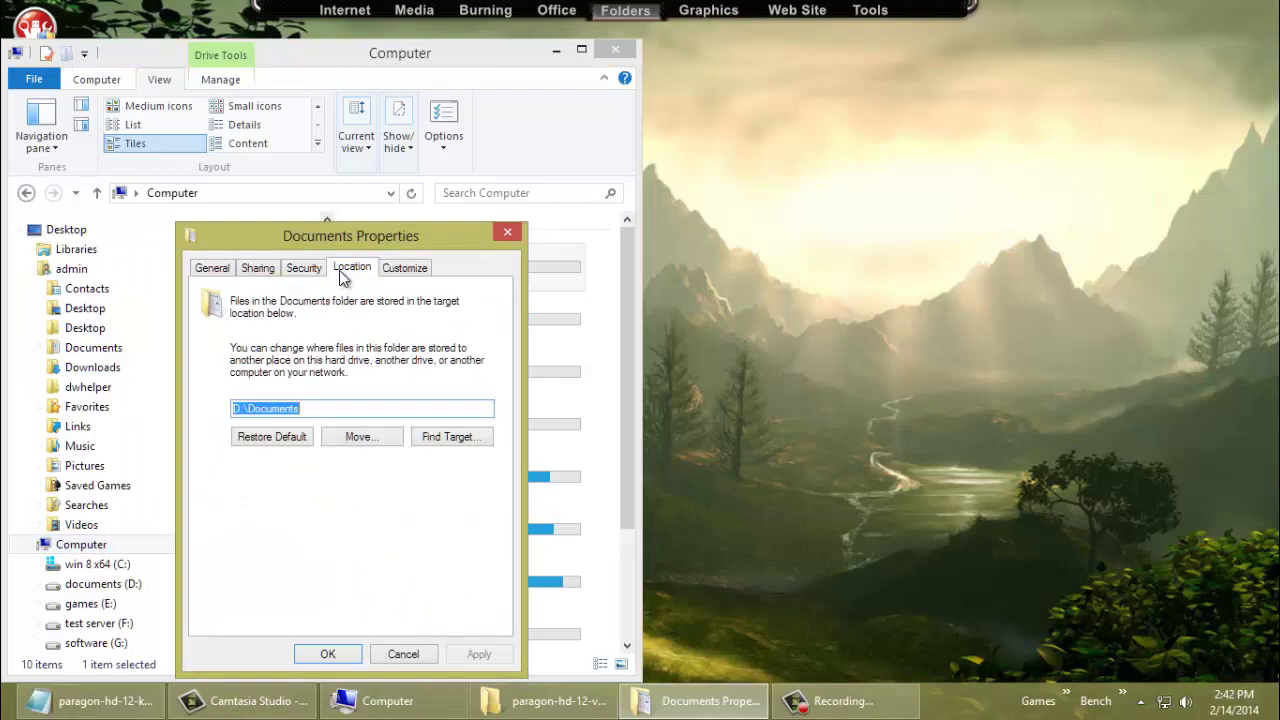
{"action": "left_click", "coordinate": [234, 408]}
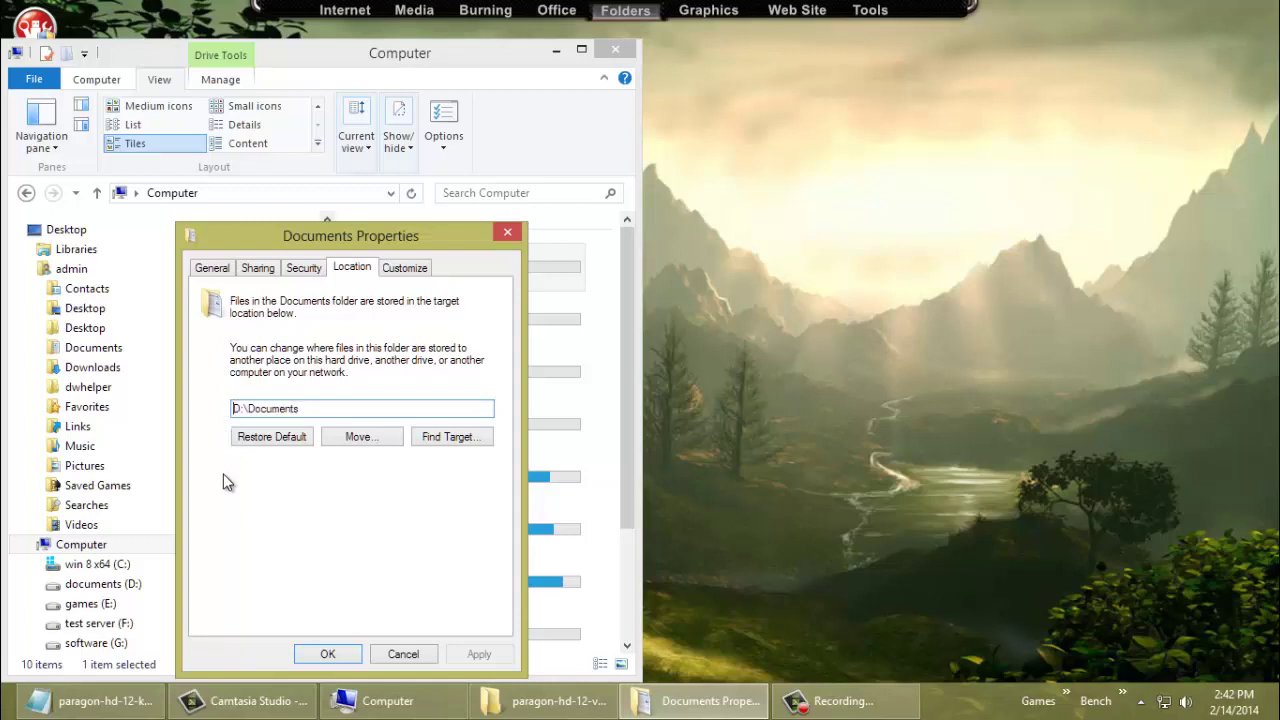